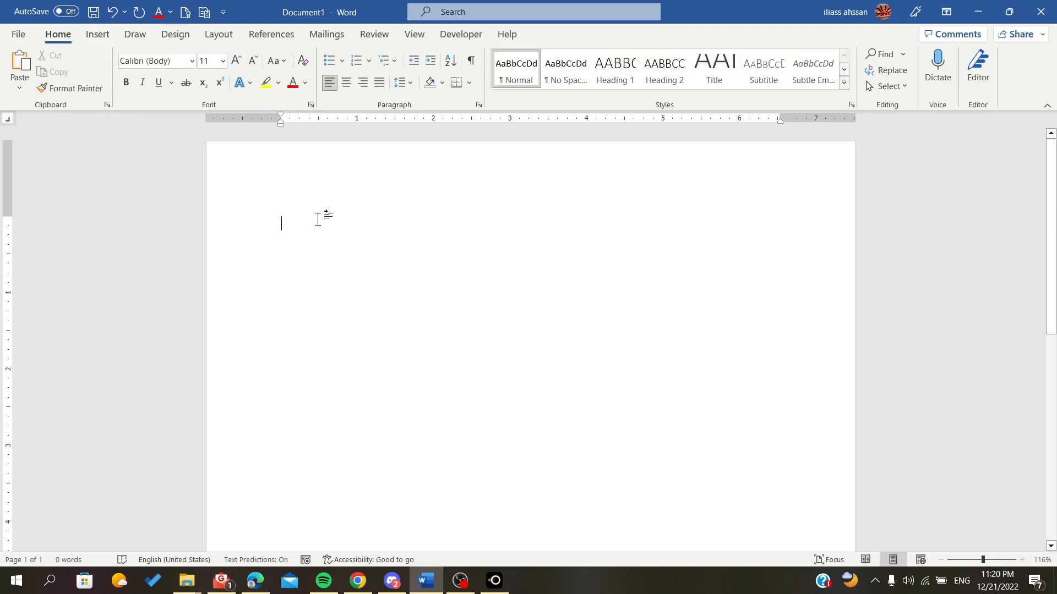
- Paste the Lorem ipsum paragraph into the document and insert an empty line above it
text(Lorem ipsum is placeholder text commonly used in the graphic, print, and publishing industries for previewing layouts and visual mockups.)
double_click(318, 220)
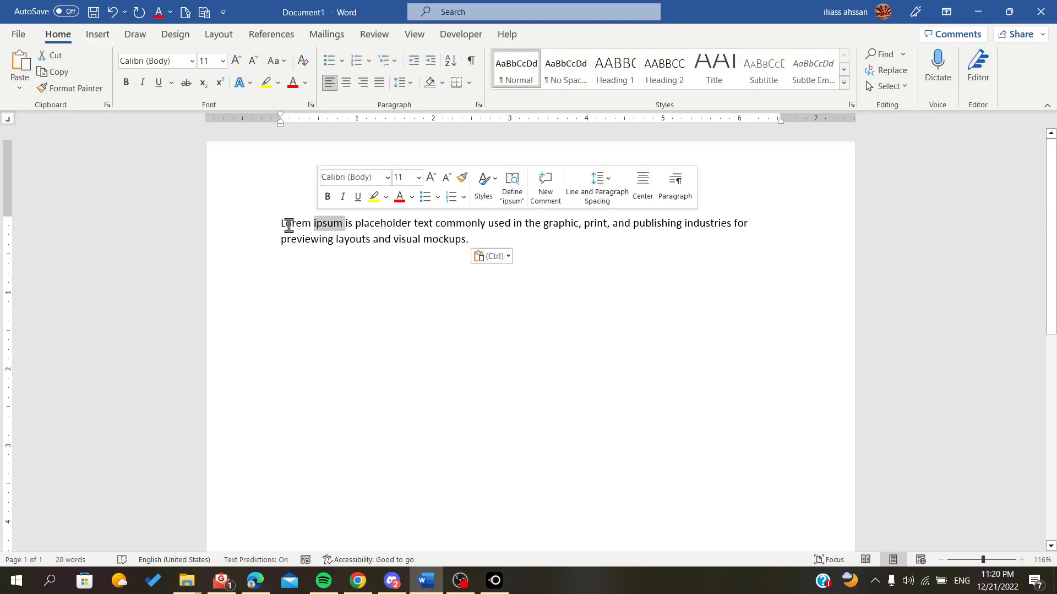
click(262, 193)
click(287, 206)
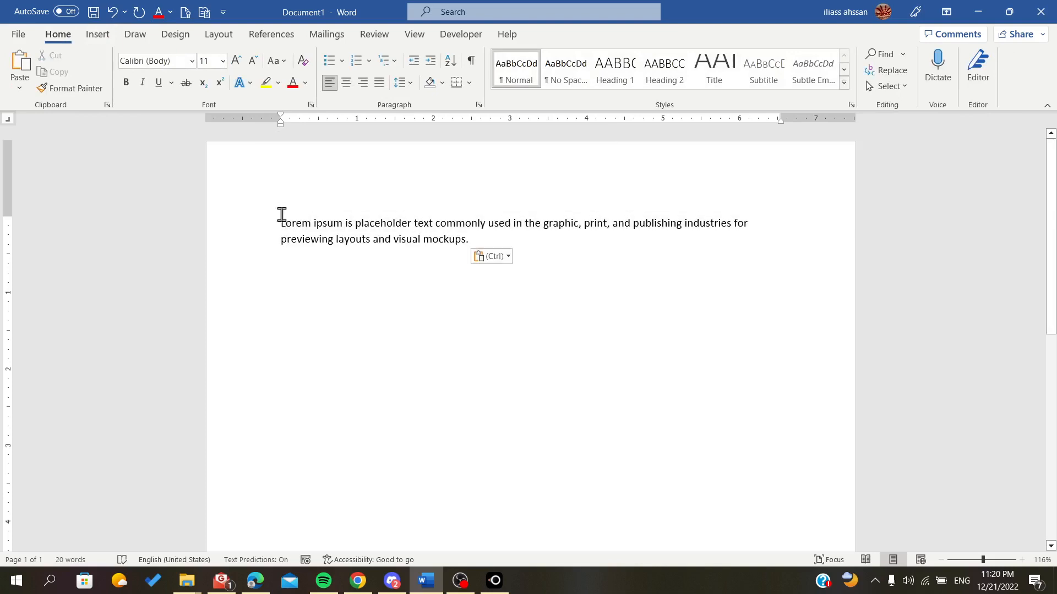
key(Return)
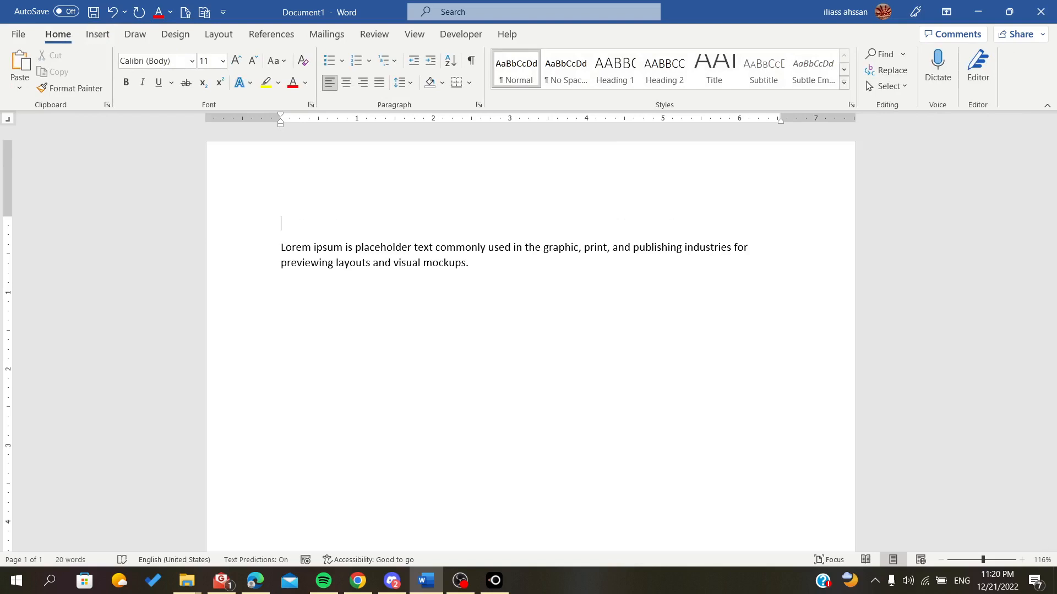
- Type the heading HEAEDING on the empty line and apply the Heading 1 style to it
click(283, 216)
text(heaaeding)
drag(327, 225, 275, 228)
click(614, 70)
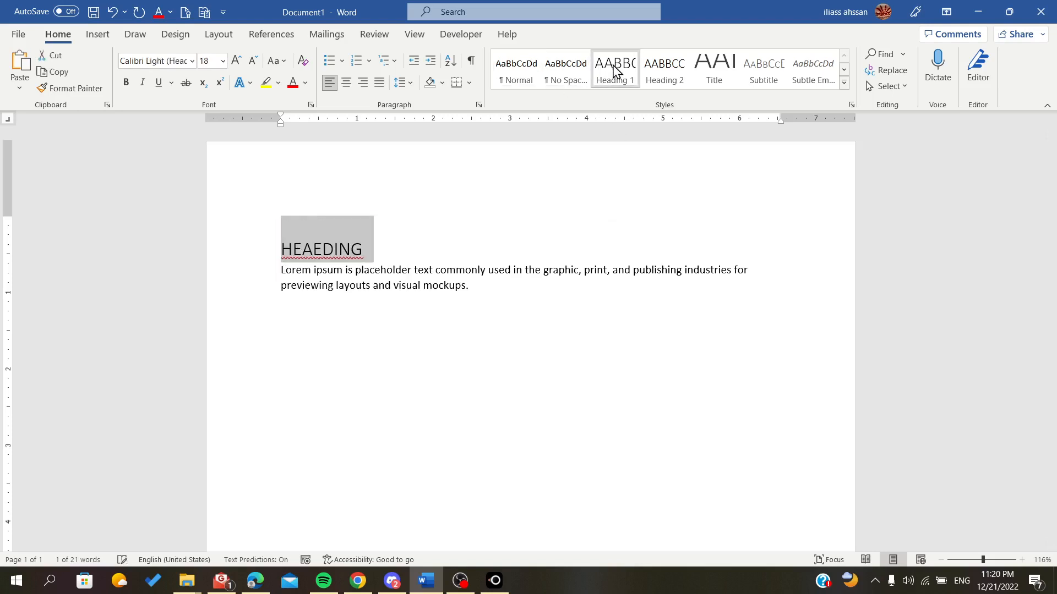
- Collapse and expand the heading's section
click(274, 251)
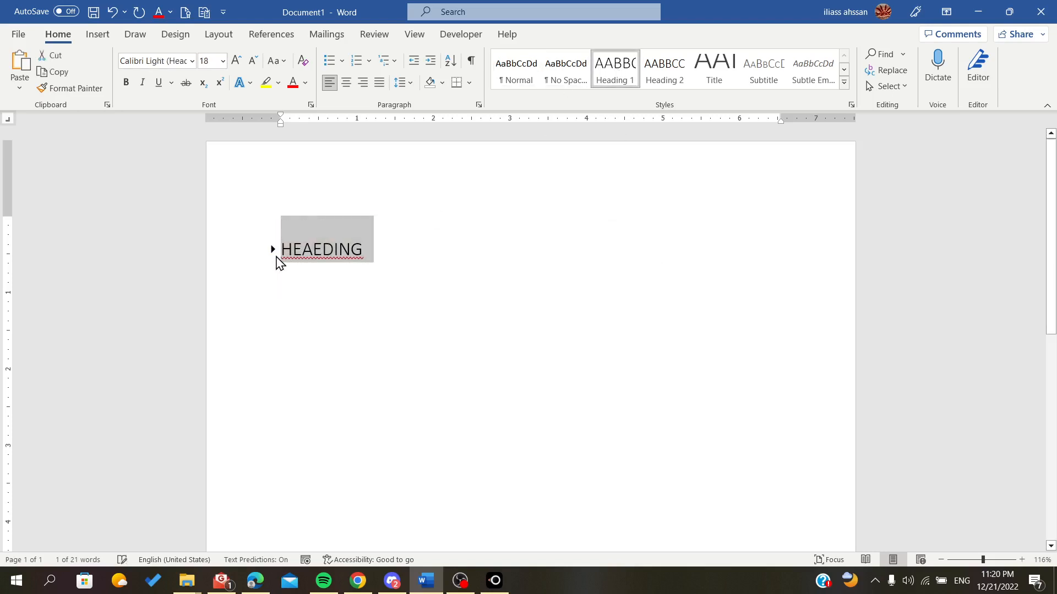
click(274, 250)
click(399, 255)
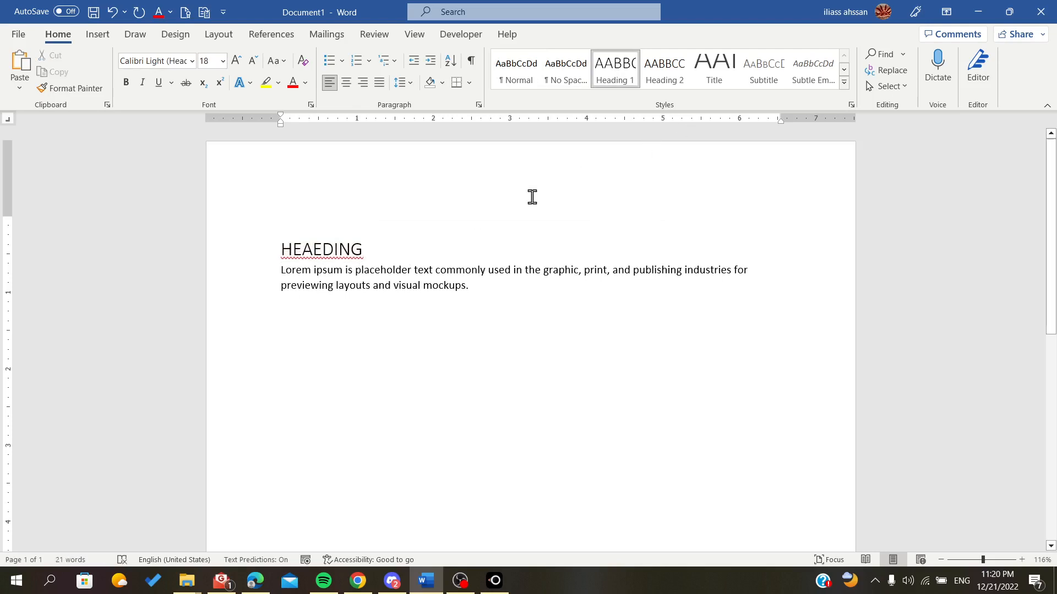
- Add a Sub-head line below the heading and apply the Heading 2 style to it
key(Return)
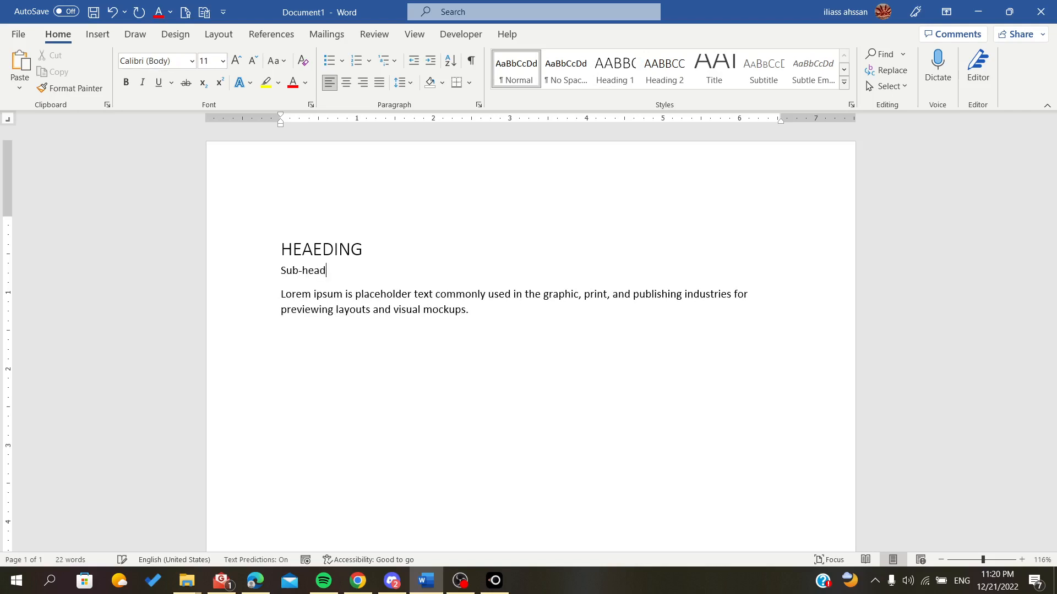
drag(327, 272, 281, 271)
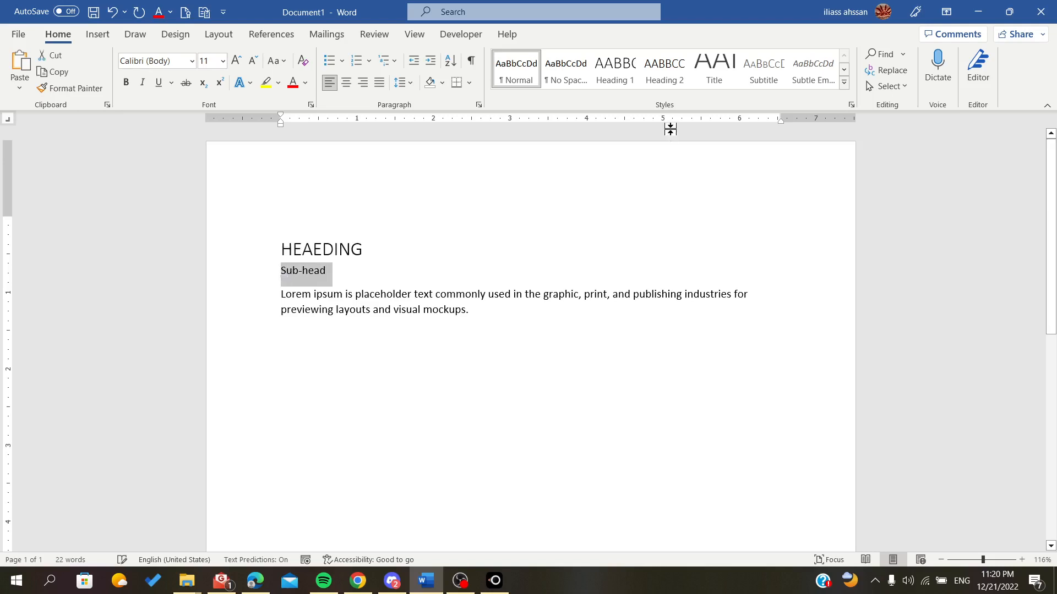
click(664, 67)
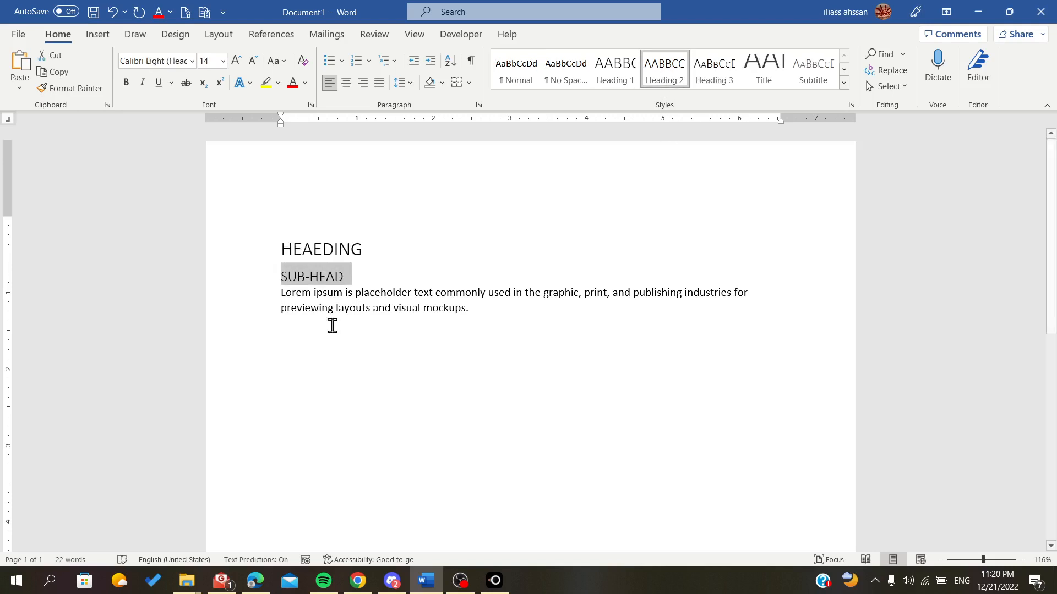
- Collapse and expand the sub-heading and heading sections to check the outline behaviour
click(273, 277)
click(273, 276)
click(273, 276)
click(276, 252)
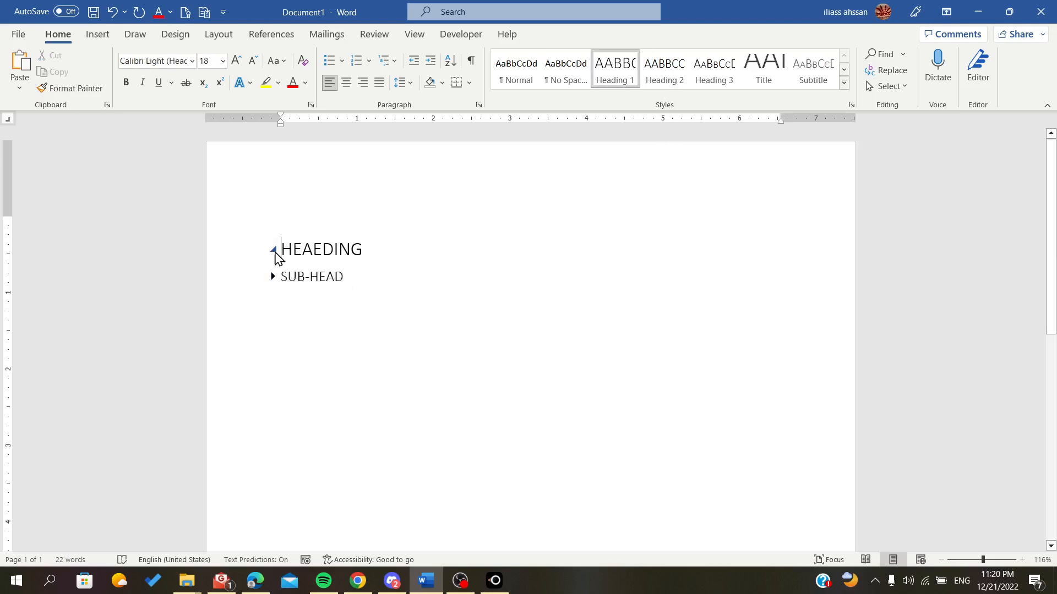
click(274, 252)
click(274, 252)
click(274, 277)
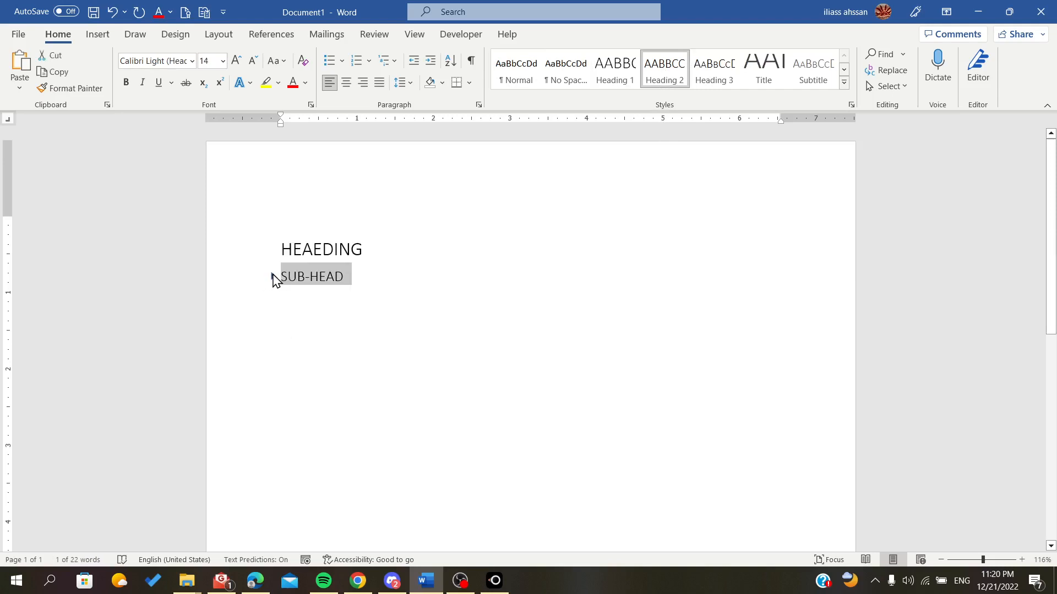
click(273, 276)
click(385, 251)
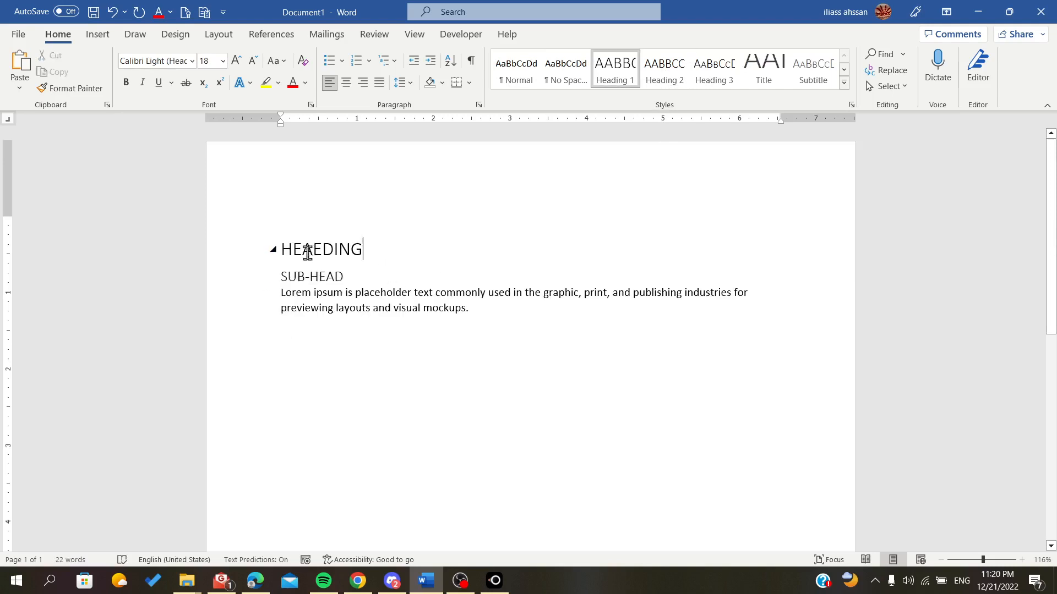
- Apply numbered list formatting to the HEAEDING heading
drag(284, 250, 380, 255)
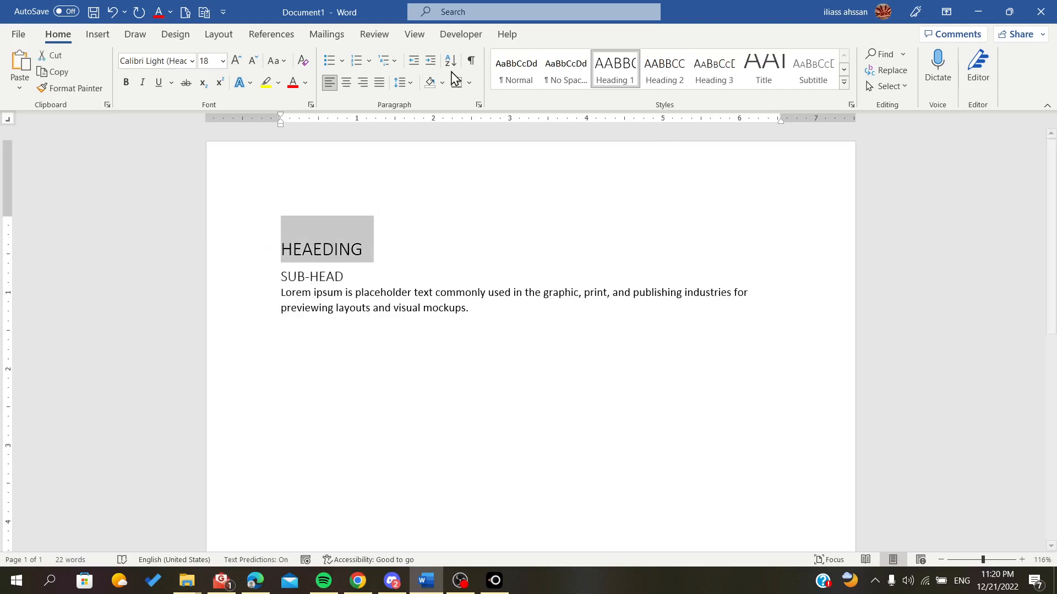
click(357, 60)
- Type Heading2 on a new line below the paragraph and apply the Heading 1 style to it
click(421, 251)
click(367, 369)
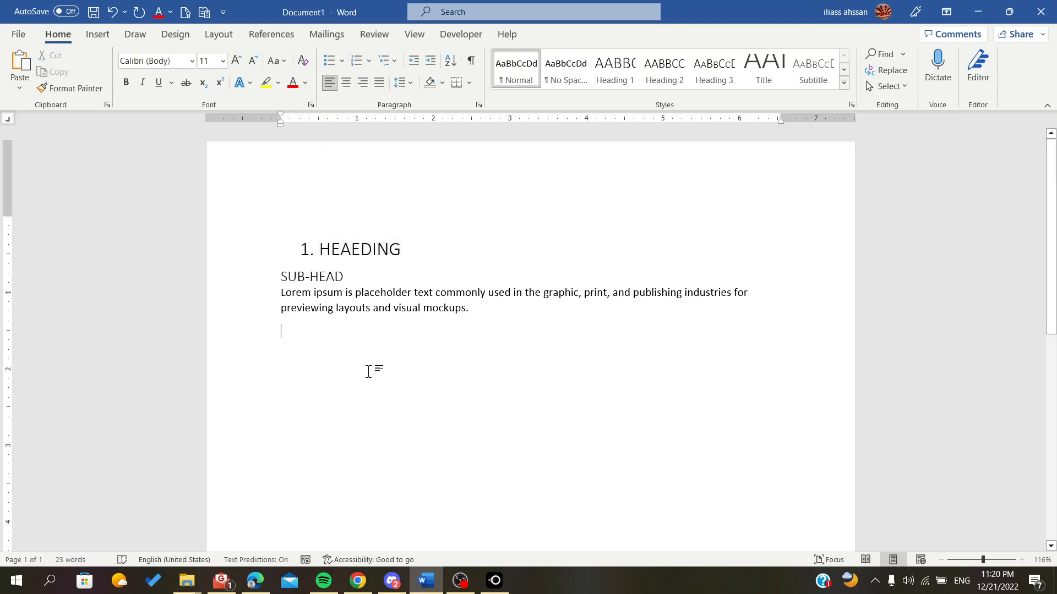
text(head)
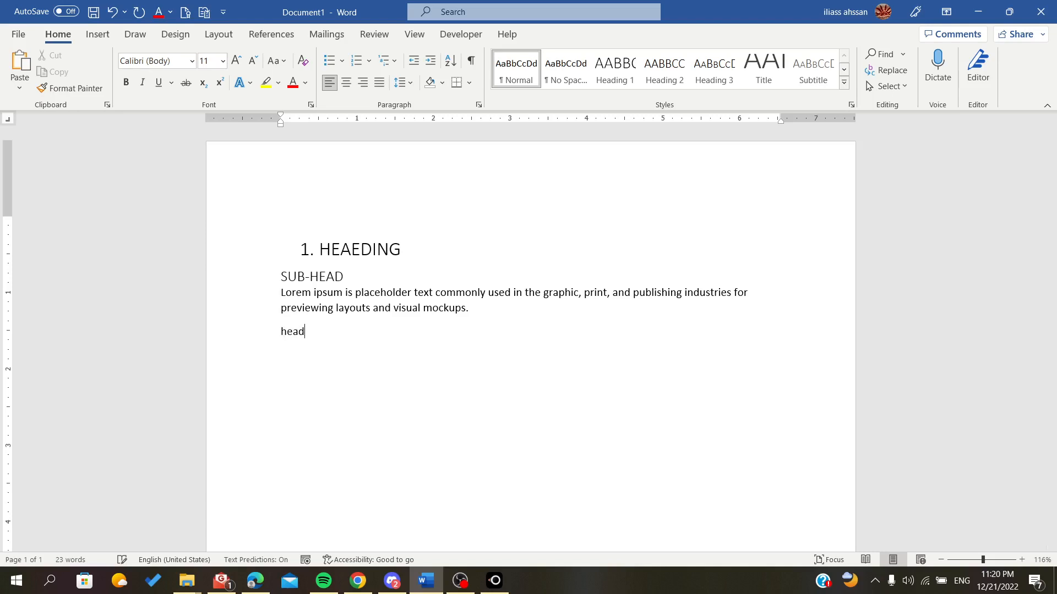
text(ing2)
drag(328, 331, 287, 332)
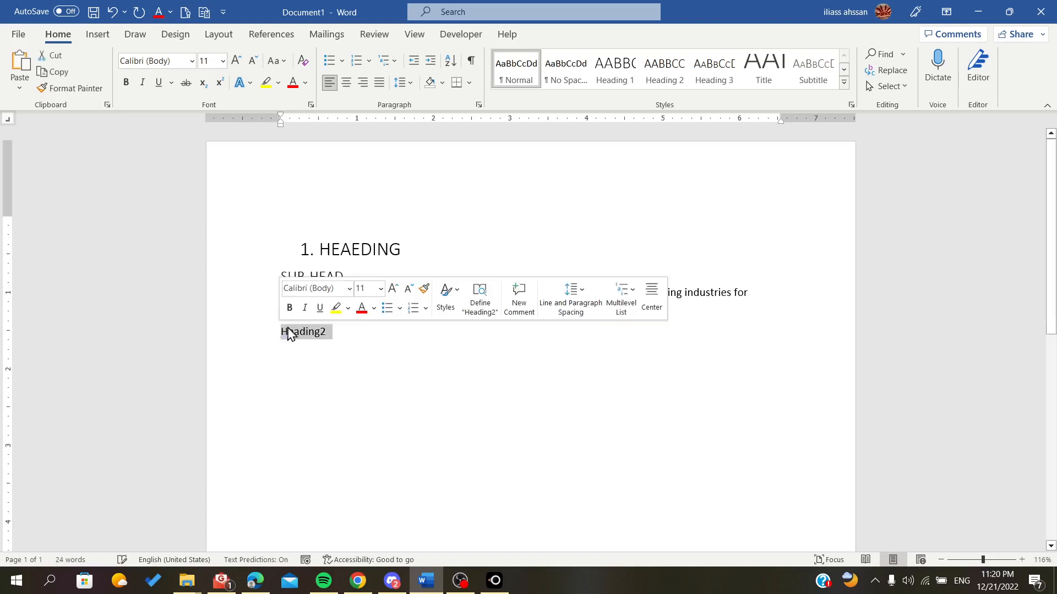
click(615, 71)
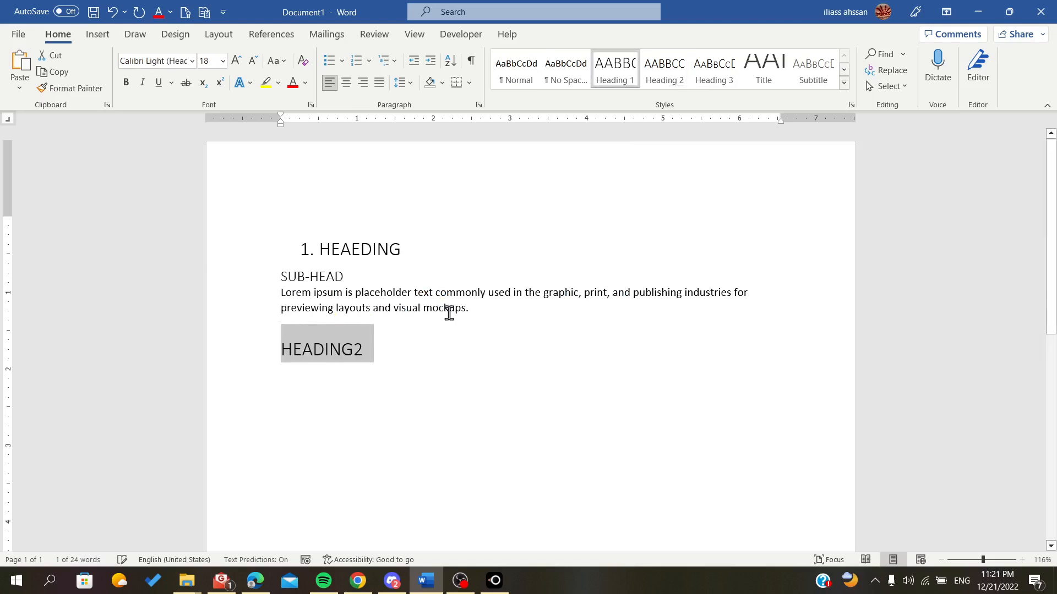
click(444, 308)
click(284, 358)
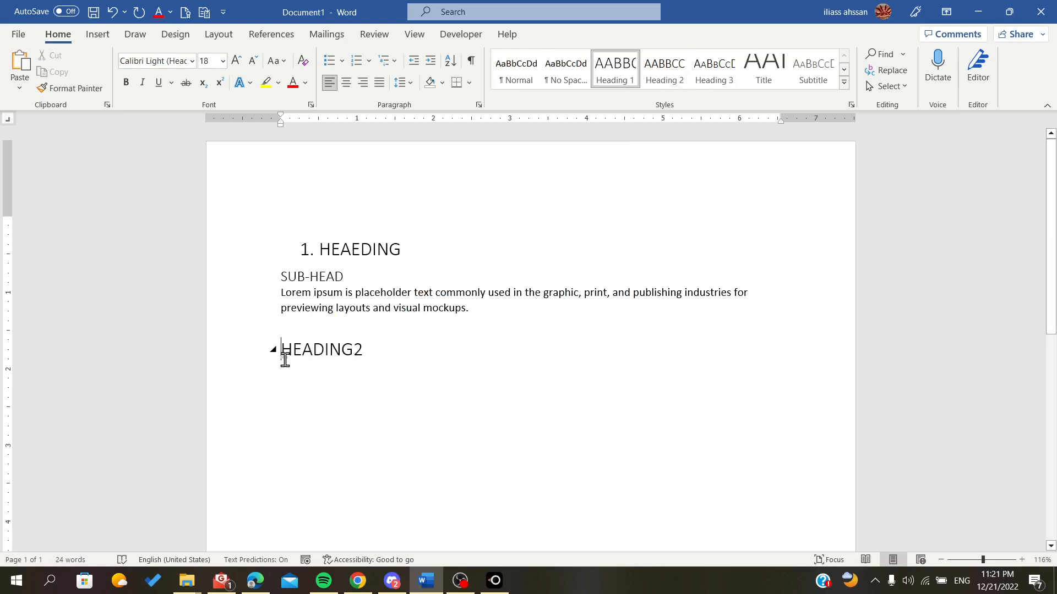
key(Tab)
key(BackSpace)
key(Return)
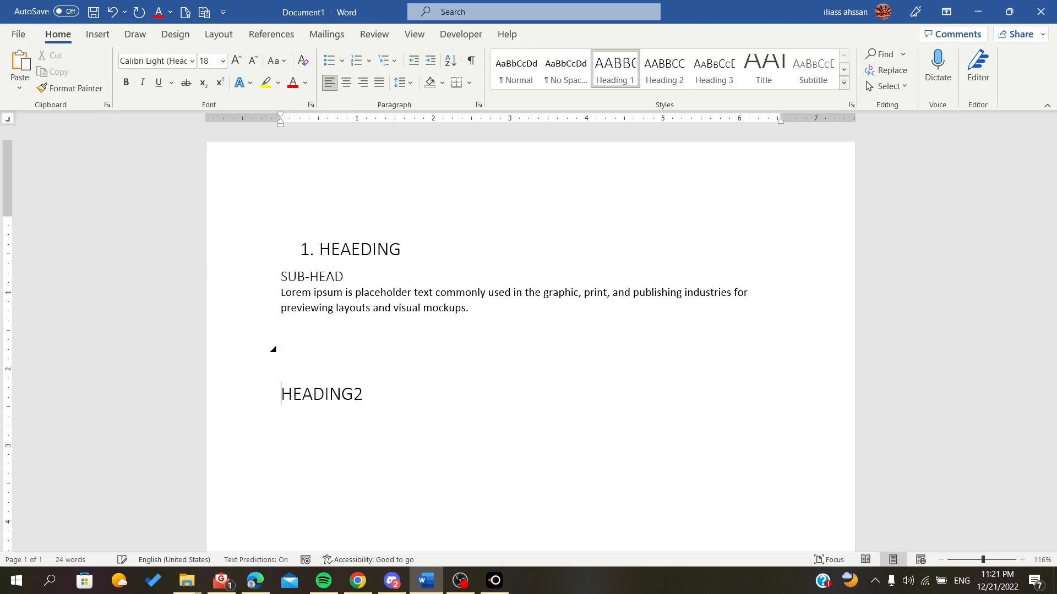
key(BackSpace)
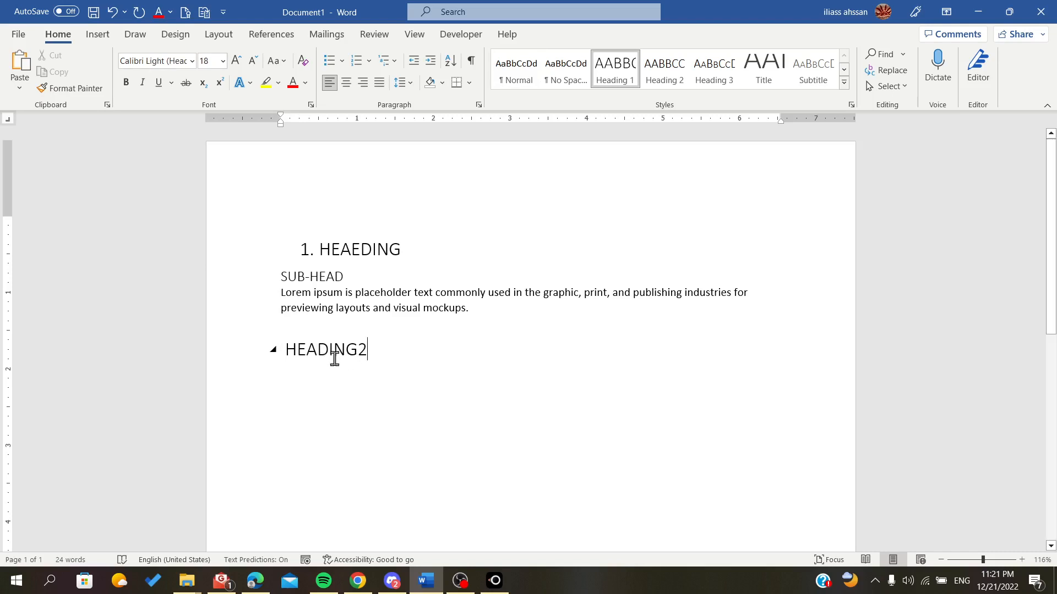
- Apply numbering to the HEADING2 line so it continues the heading list
click(240, 358)
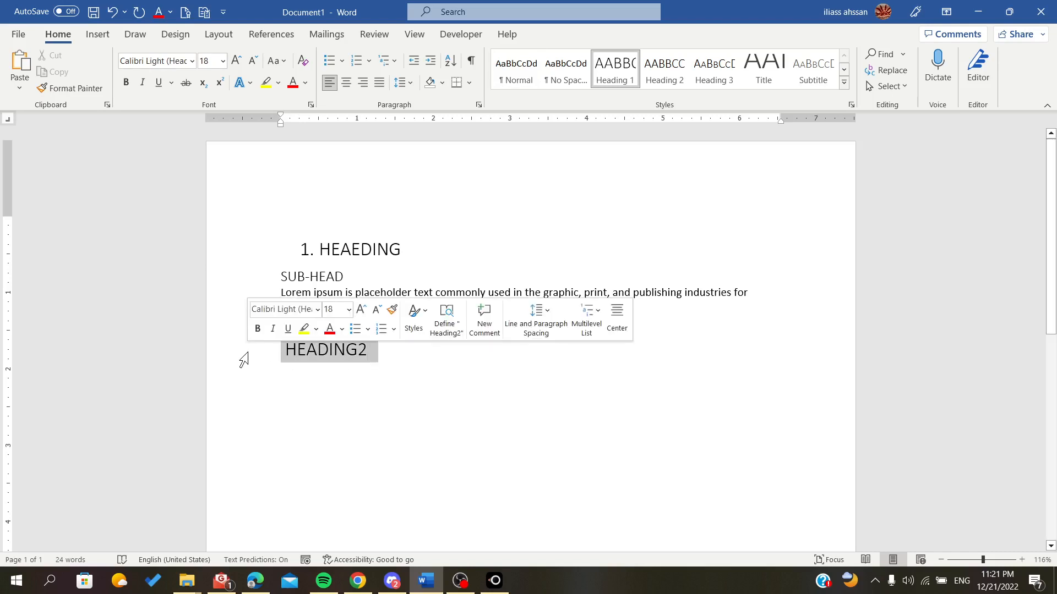
click(357, 62)
click(542, 359)
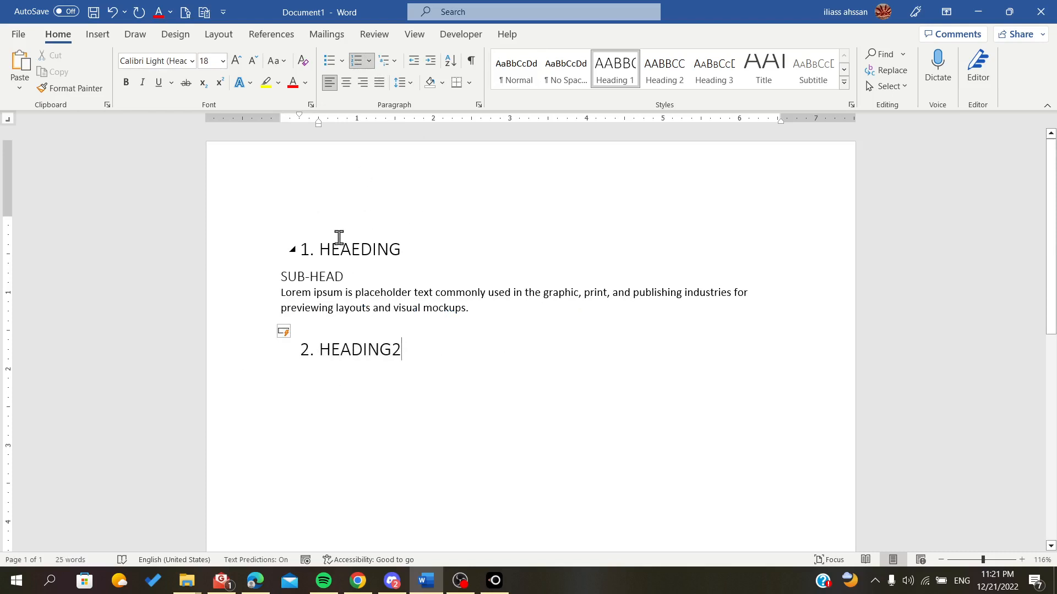
- Try removing the number from the first heading, then undo it
mouse_move(302, 248)
mouse_down()
mouse_move(377, 257)
mouse_move(302, 249)
mouse_up()
key(BackSpace)
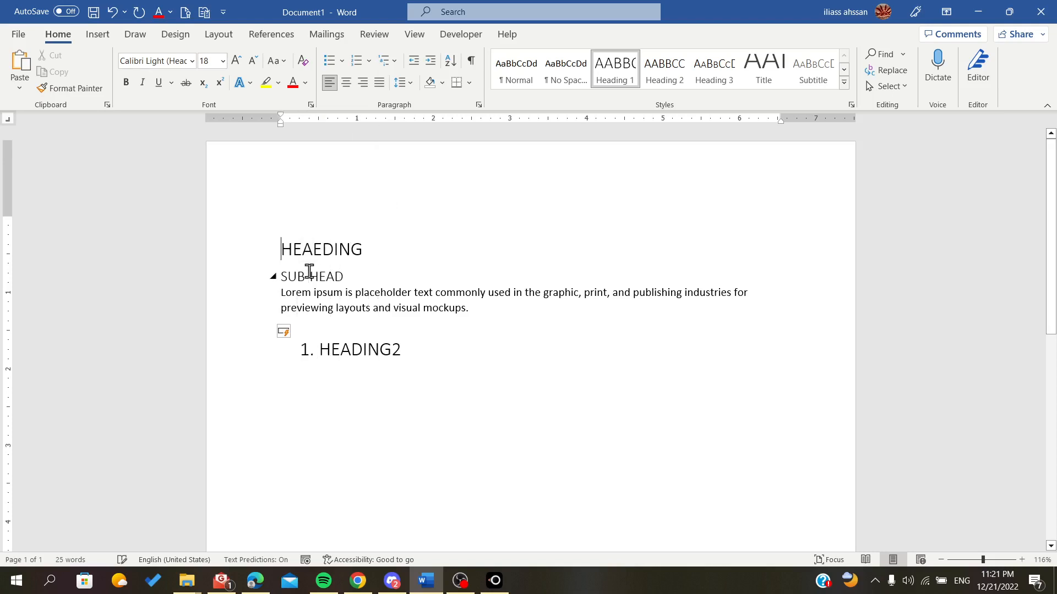
key(ctrl+z)
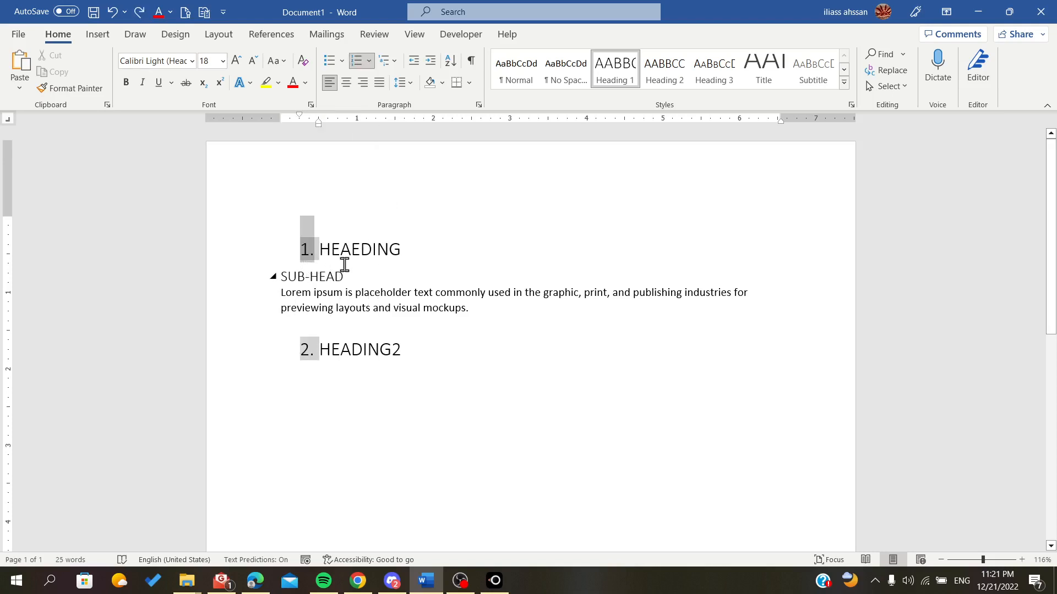
- Toggle numbering off the first heading and HEADING2, then undo both changes
click(344, 268)
drag(407, 252, 285, 257)
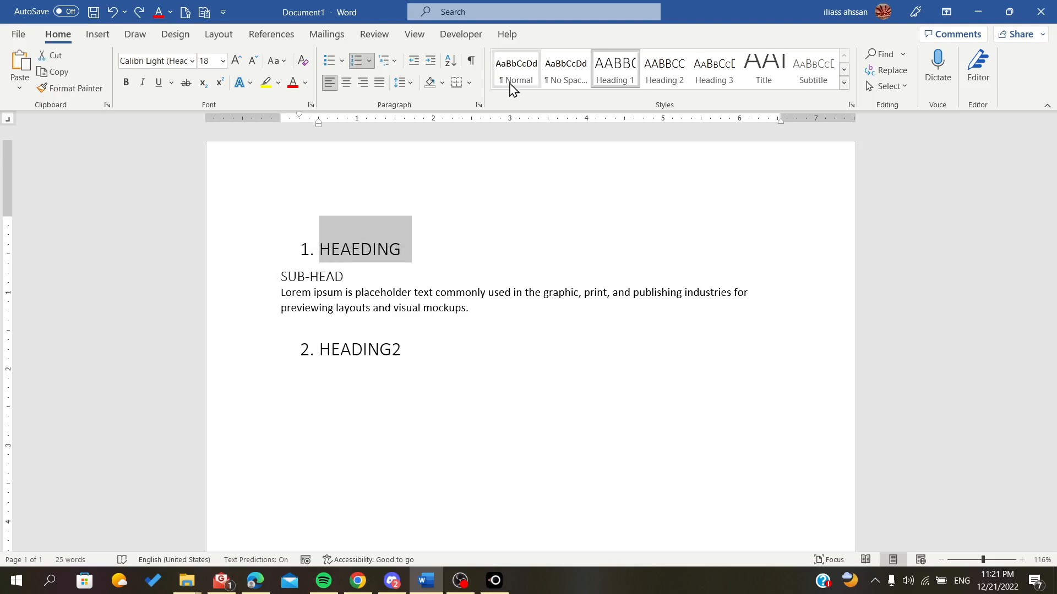
click(356, 60)
drag(406, 350, 285, 359)
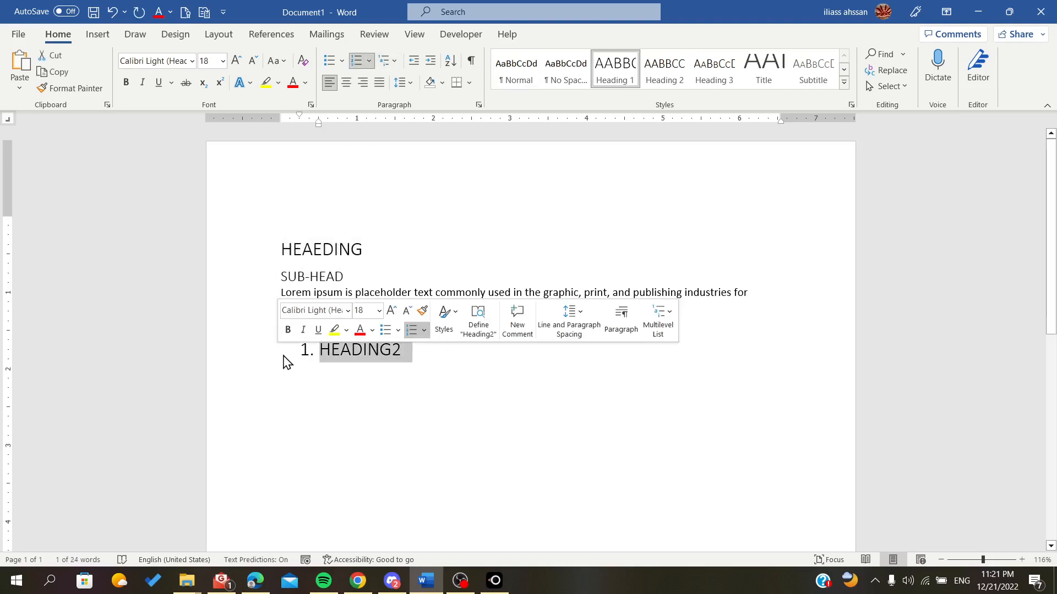
click(356, 61)
key(ctrl+z)
key(ctrl+z)
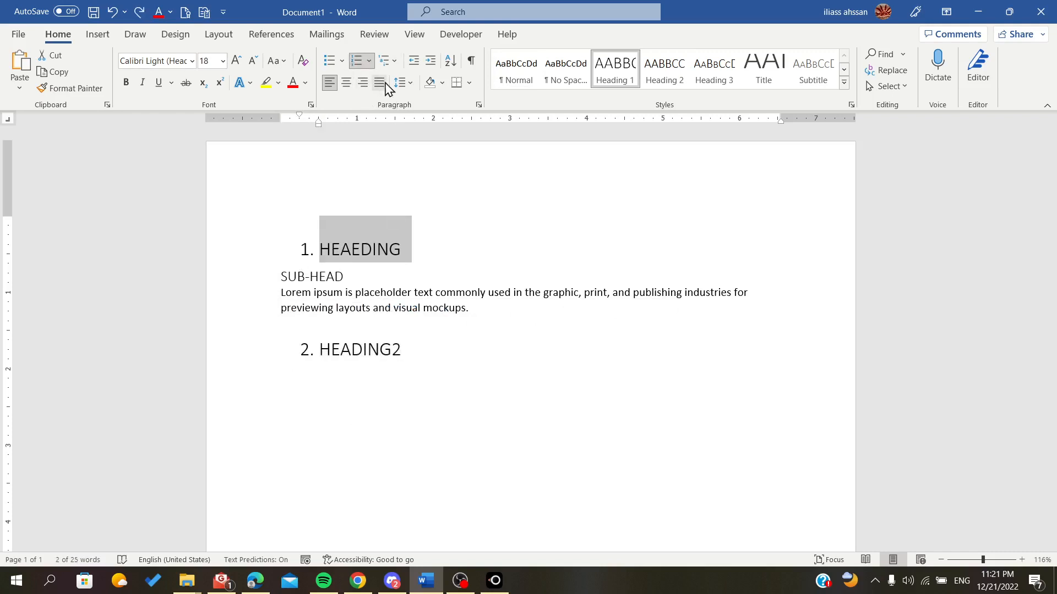
- Open the Define New Number Format dialog from the numbering options and cancel it
click(368, 62)
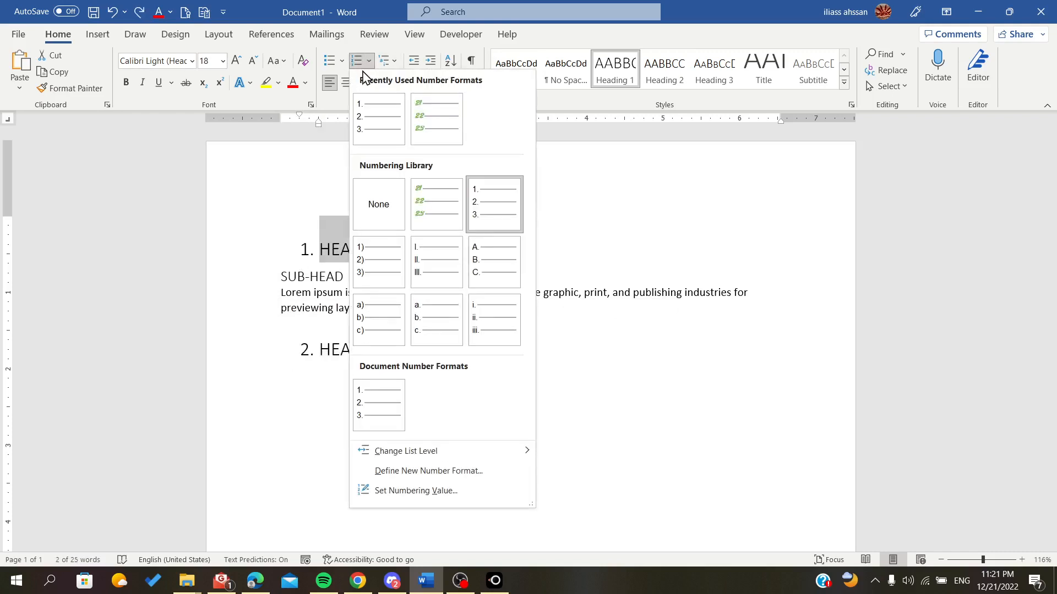
click(224, 138)
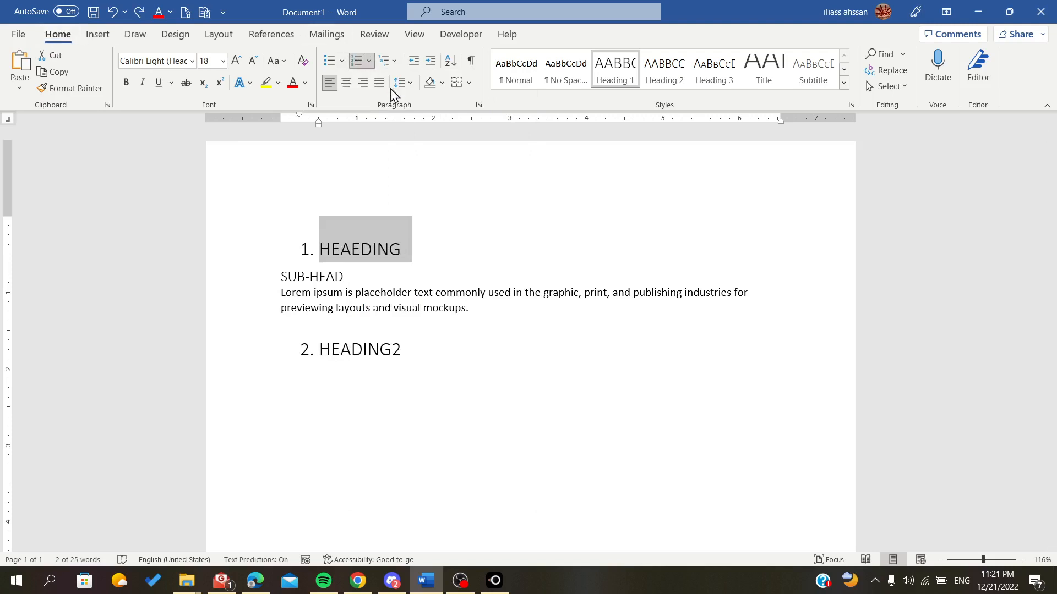
click(370, 62)
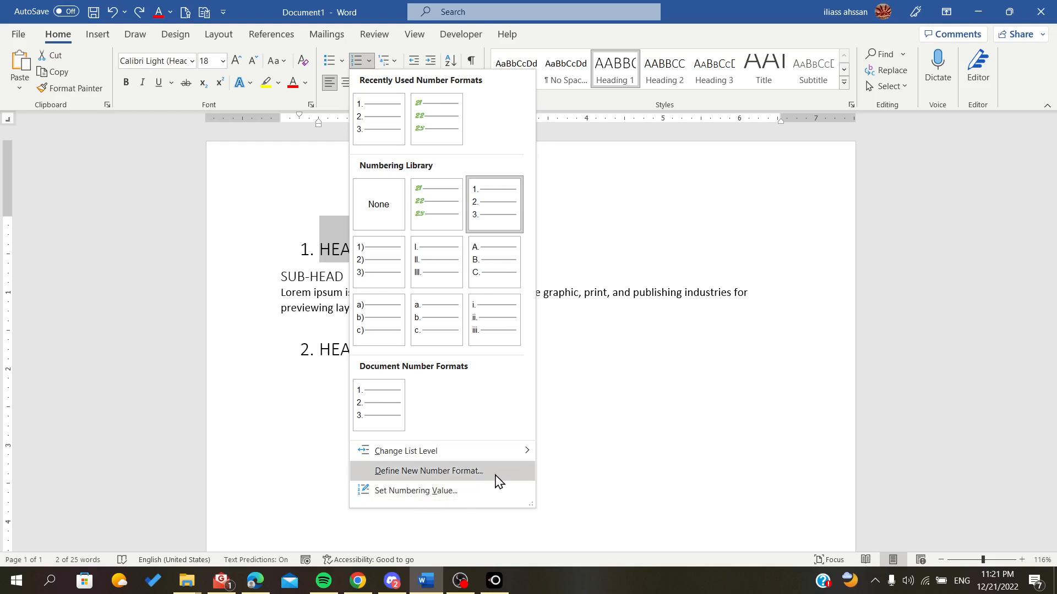
click(450, 472)
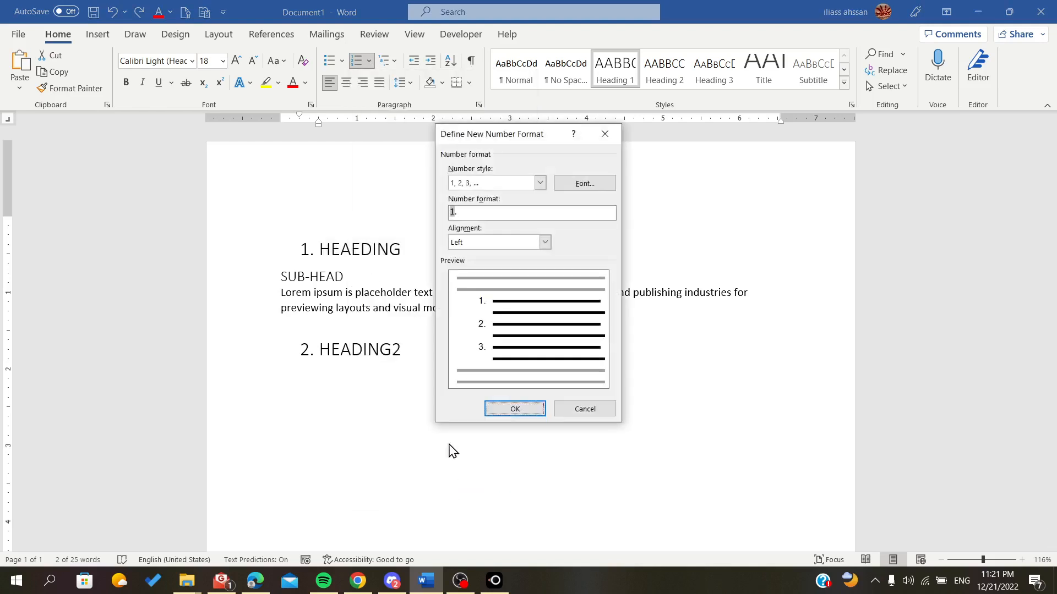
click(585, 409)
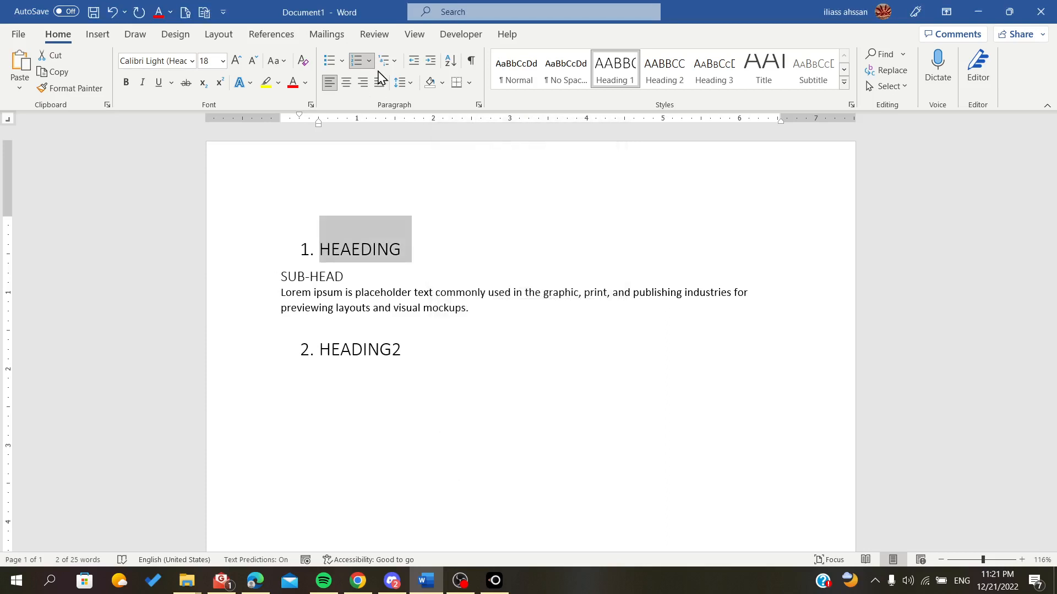
- Open the Set Numbering Value dialog from the numbering options and cancel it
click(368, 62)
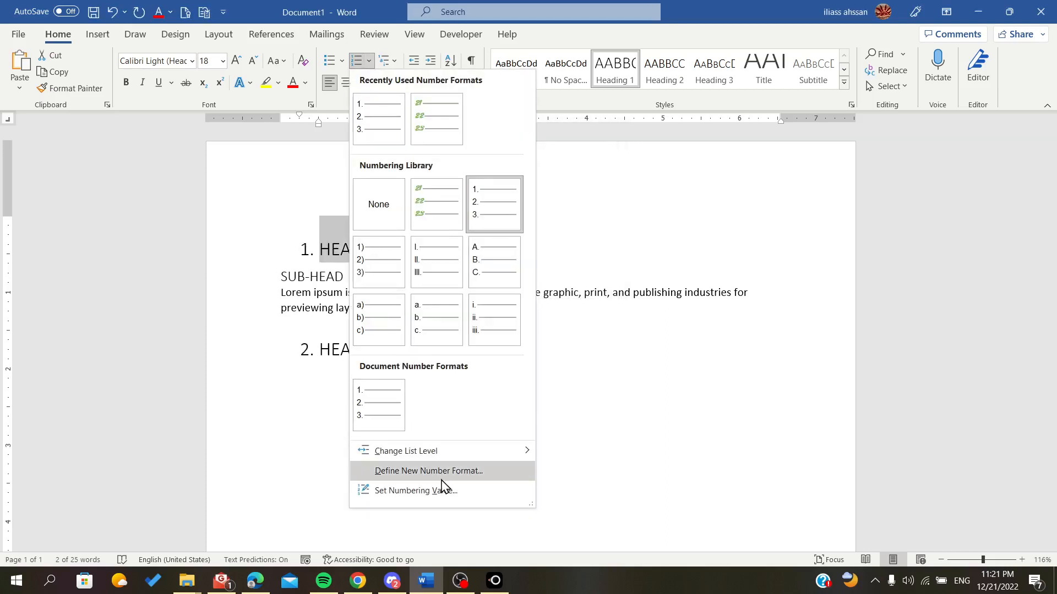
click(466, 498)
click(567, 329)
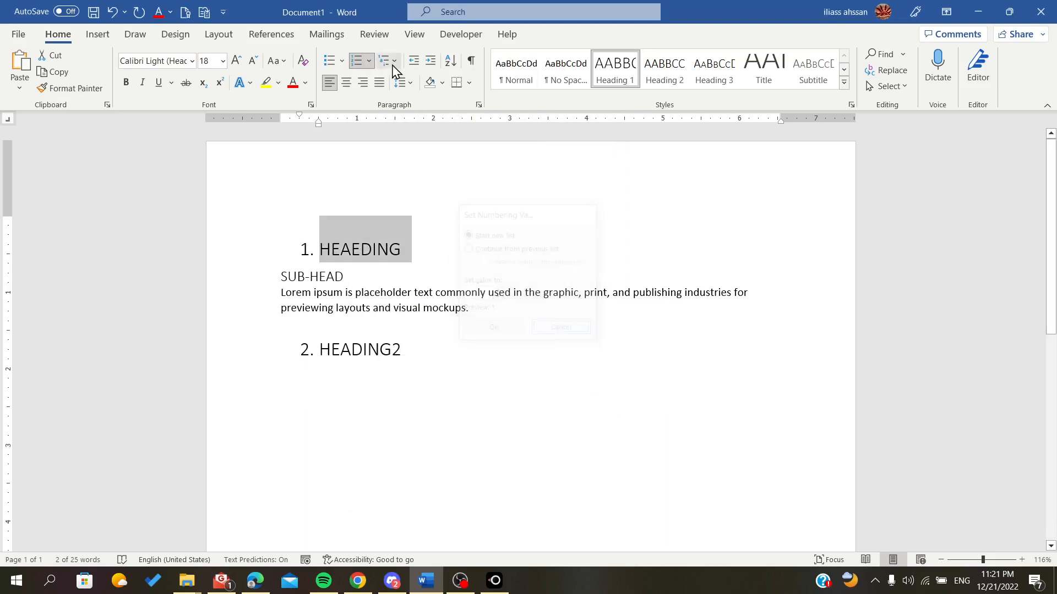
- Replace the selected first heading's text with 5
click(369, 61)
key(Escape)
text(5)
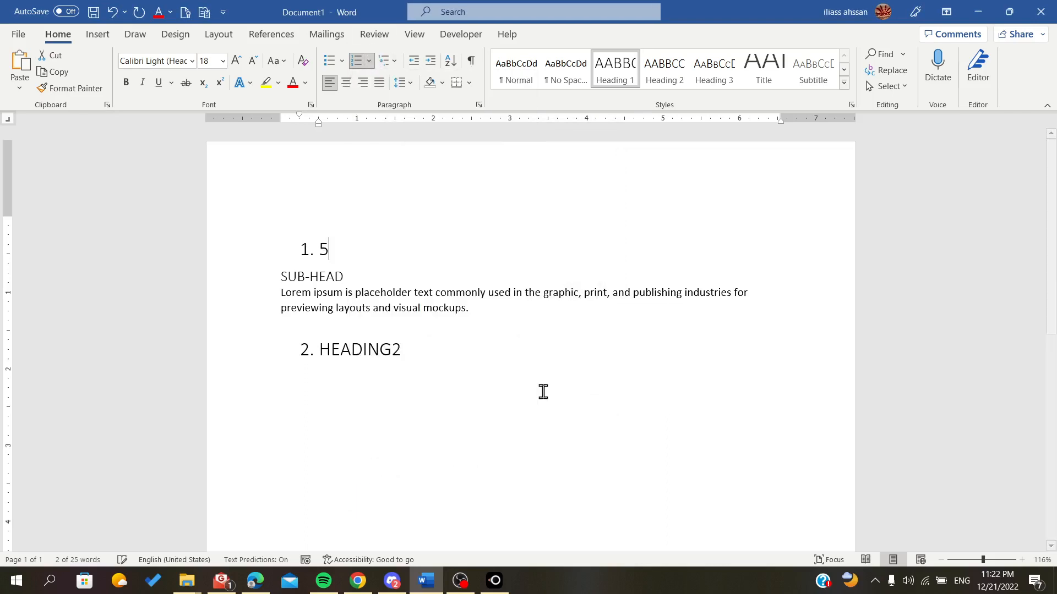
- Undo the text replacement to restore the first heading's original wording
key(BackSpace)
key(ctrl+z)
key(ctrl+z)
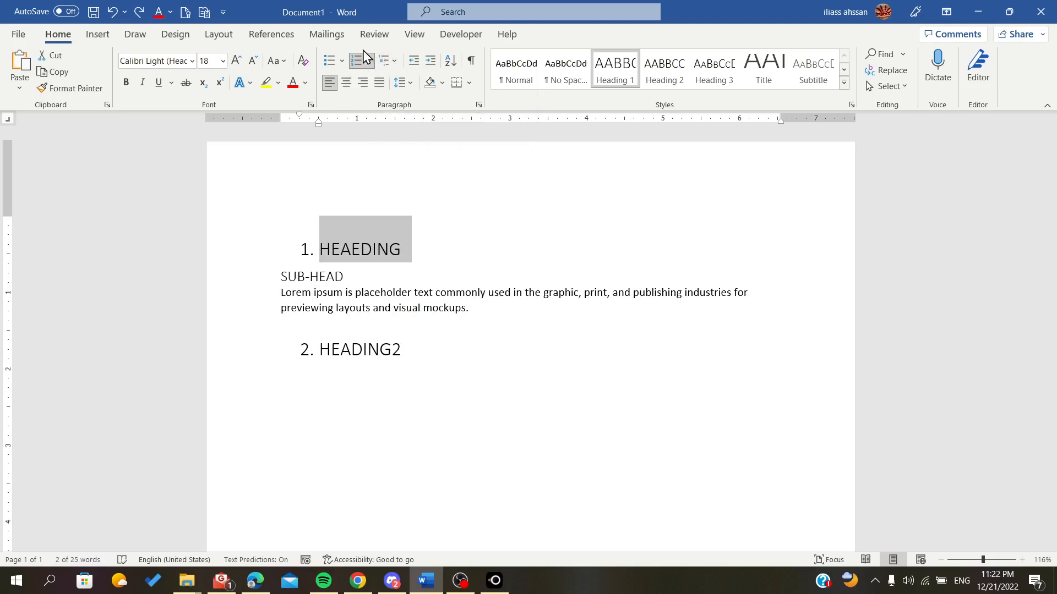
- Open the Define new Multilevel list dialog with more options and link level 1 to the Heading 1 style
click(394, 61)
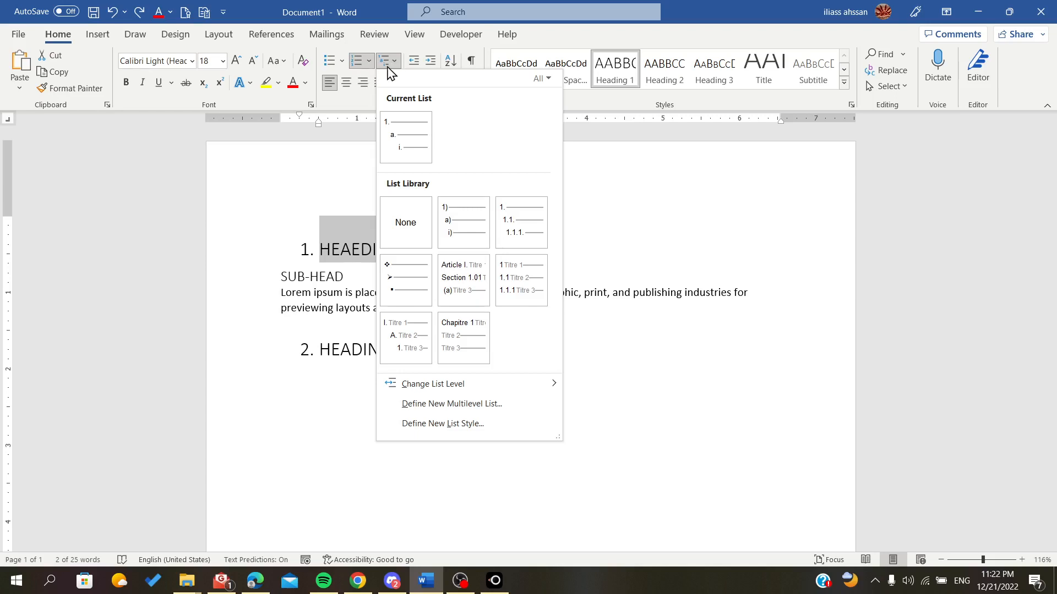
click(403, 67)
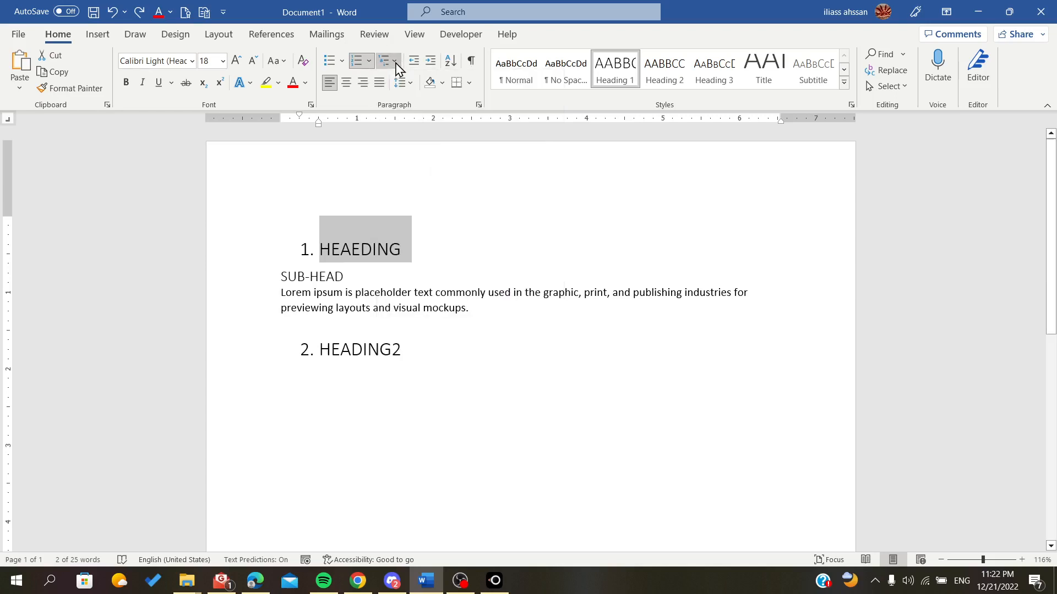
click(398, 66)
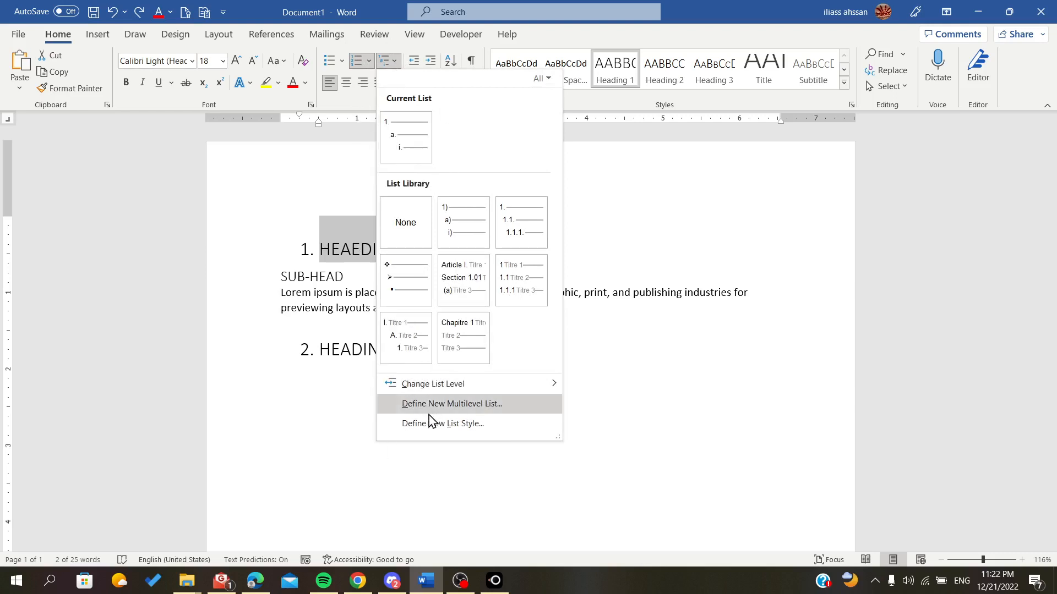
click(474, 410)
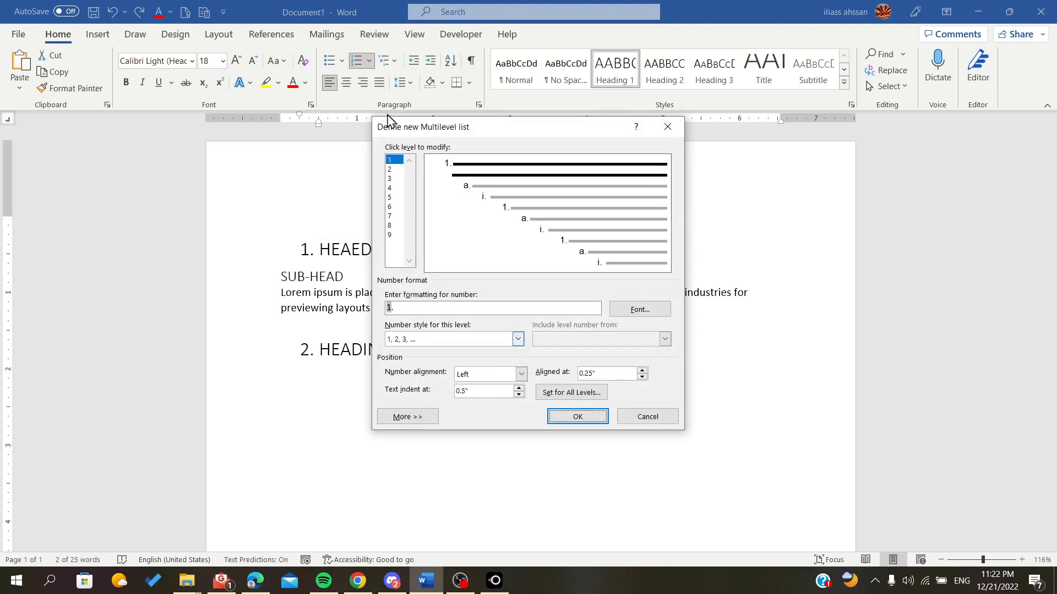
click(390, 418)
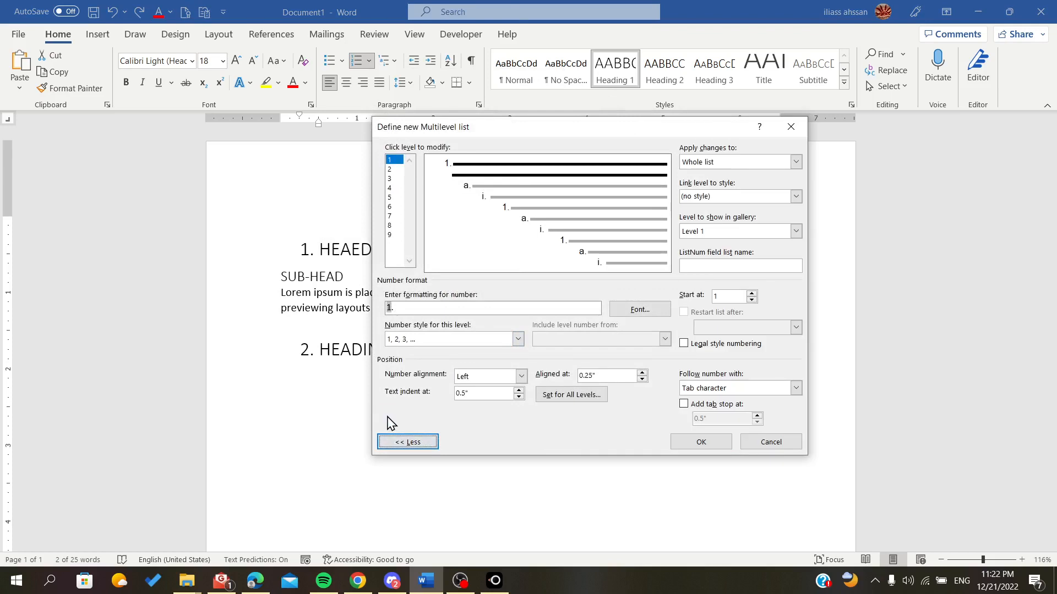
click(796, 162)
click(796, 162)
click(796, 197)
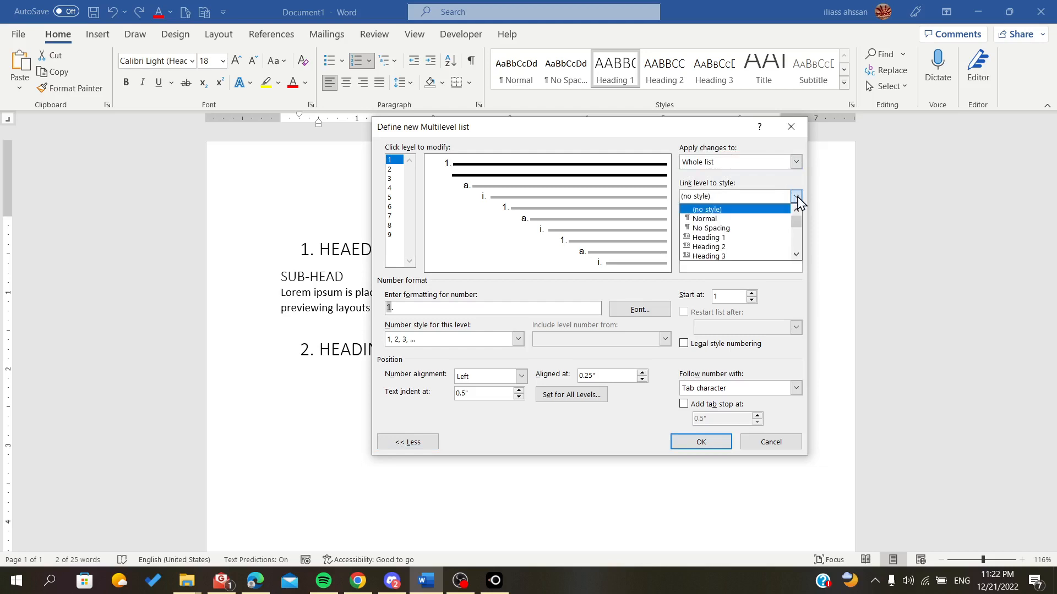
click(761, 238)
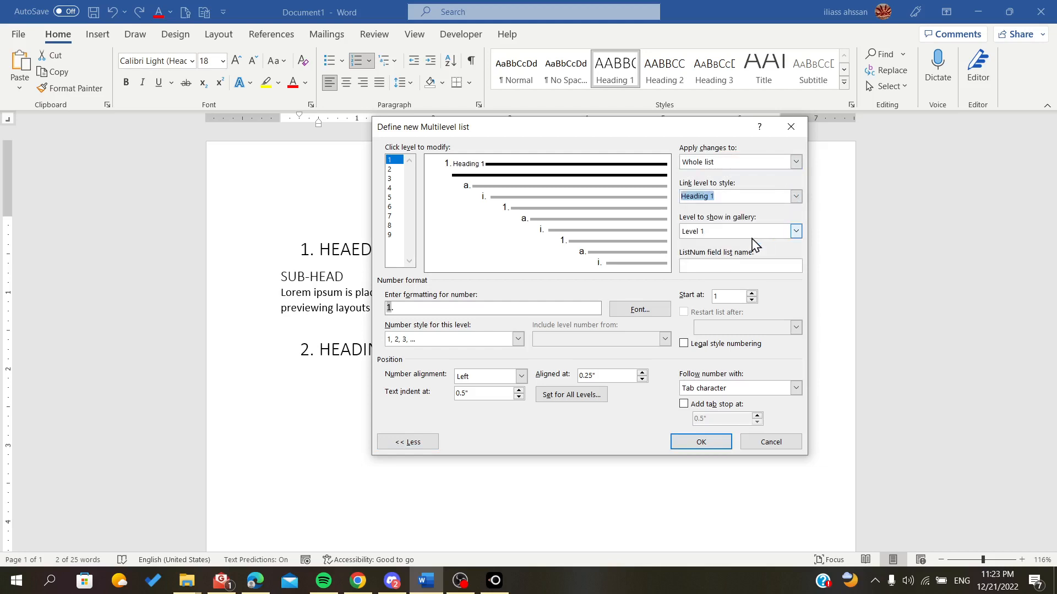
click(739, 236)
click(739, 244)
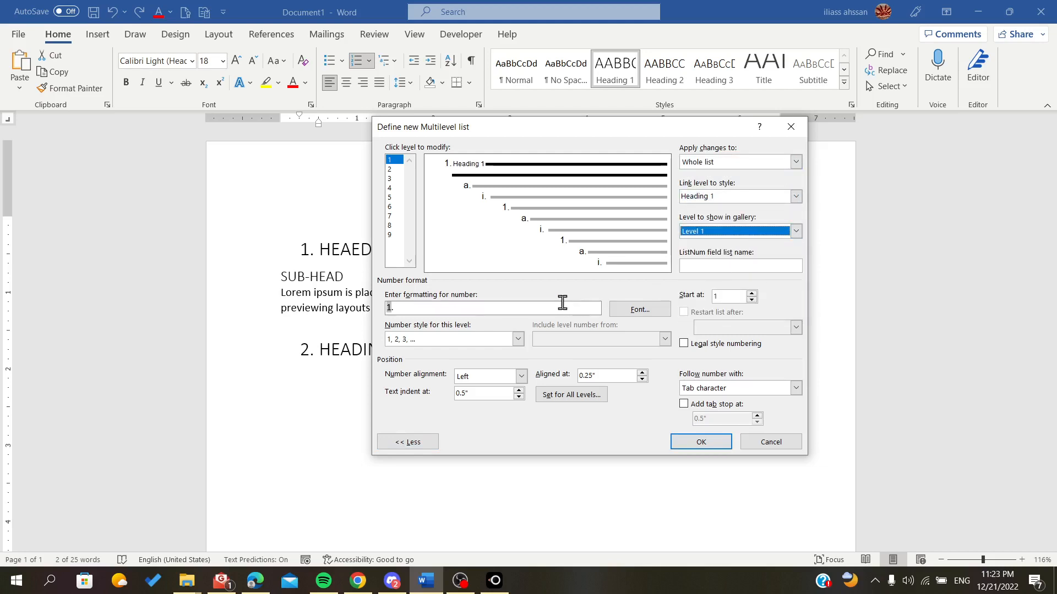
- Clear the number format for level 1 and keep the changes applied to the whole list
click(540, 307)
key(BackSpace)
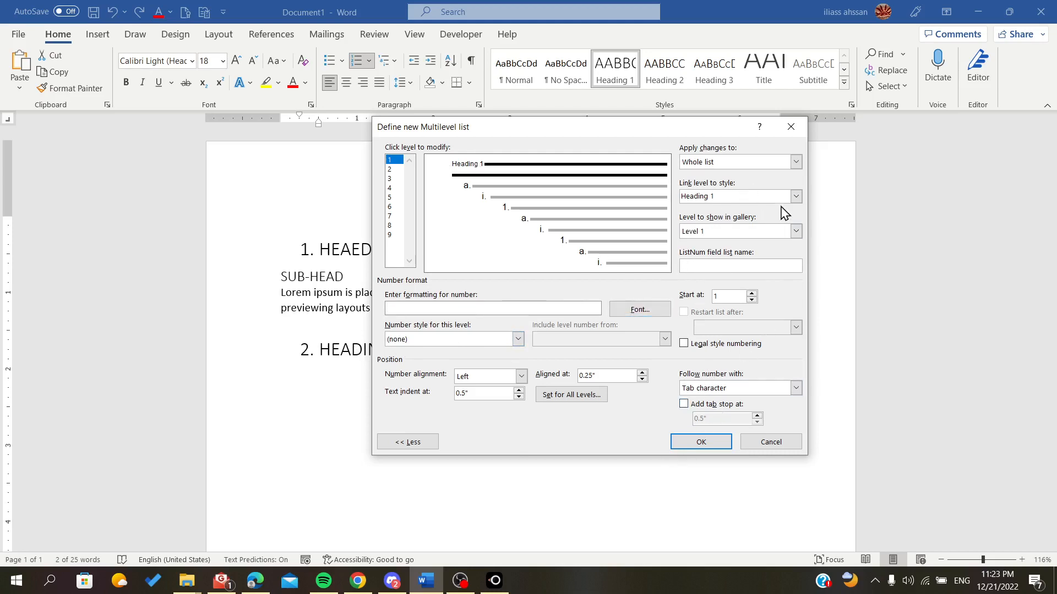
click(796, 165)
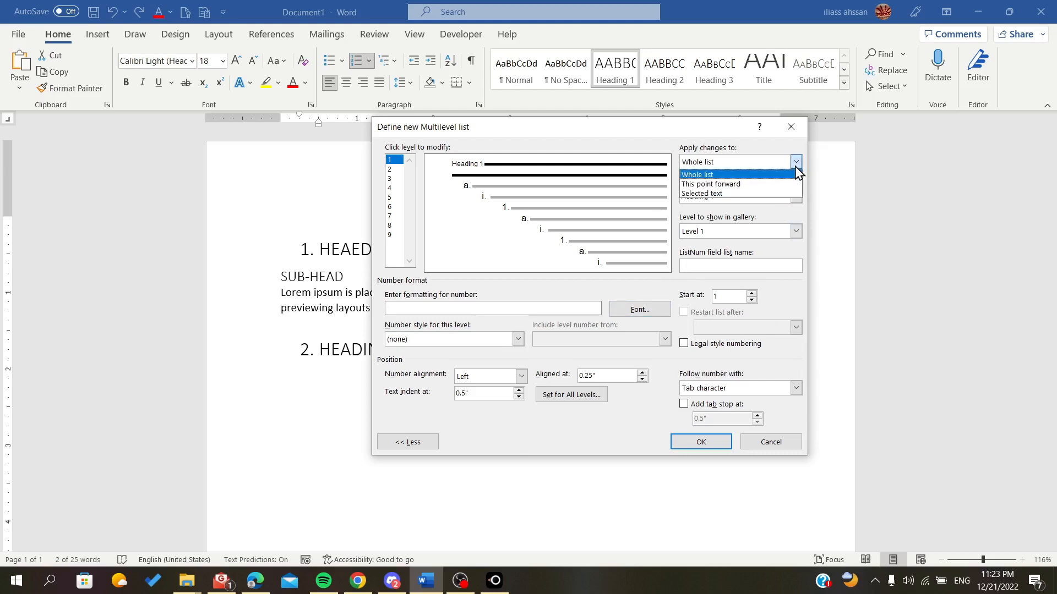
click(798, 172)
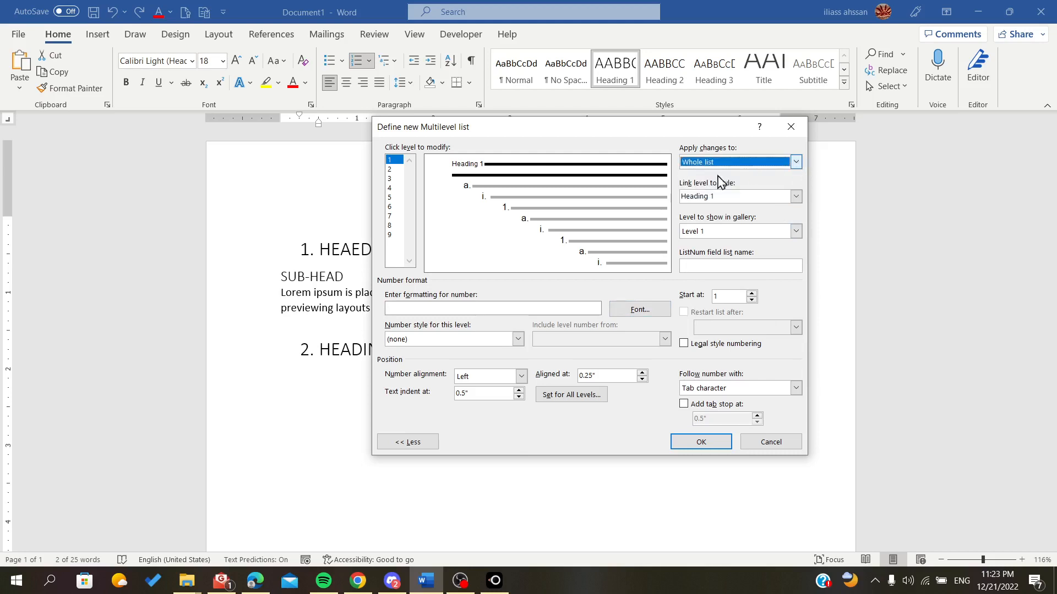
click(795, 162)
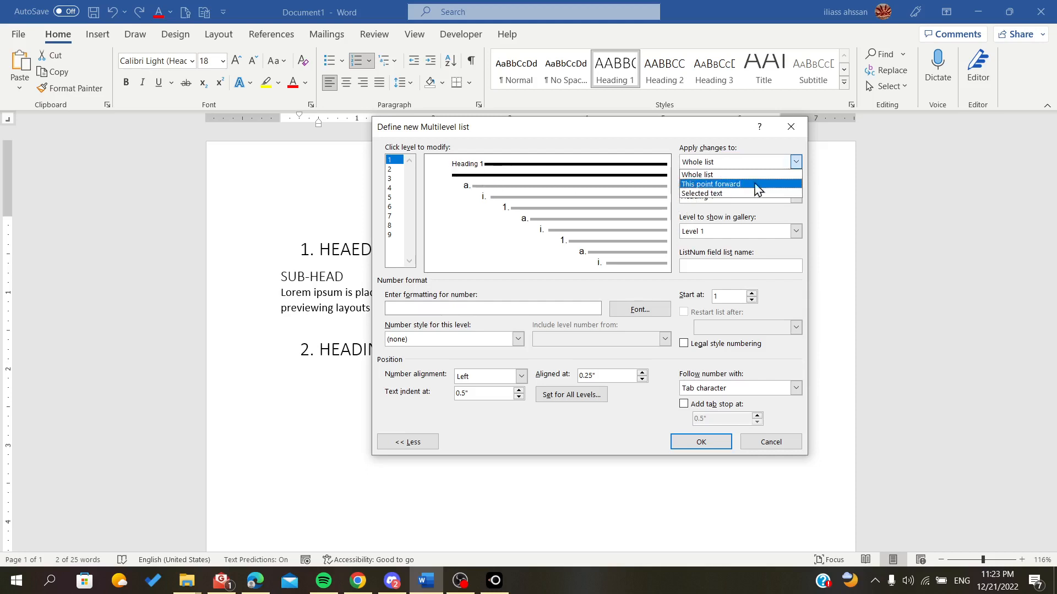
click(797, 164)
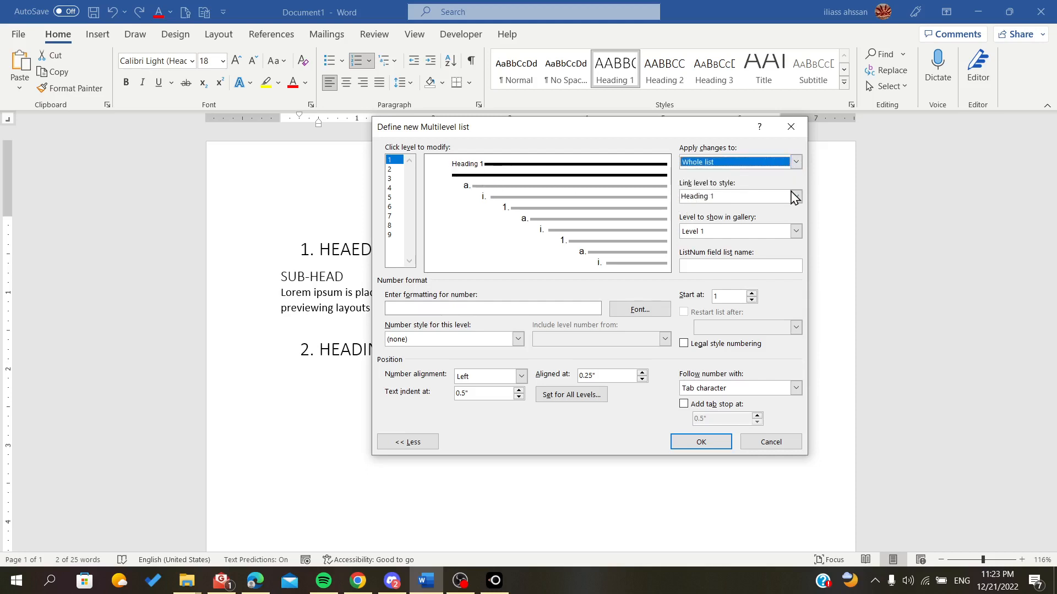
- Try linking level 1 to Heading 2 with I, II, III number style
click(796, 197)
click(732, 248)
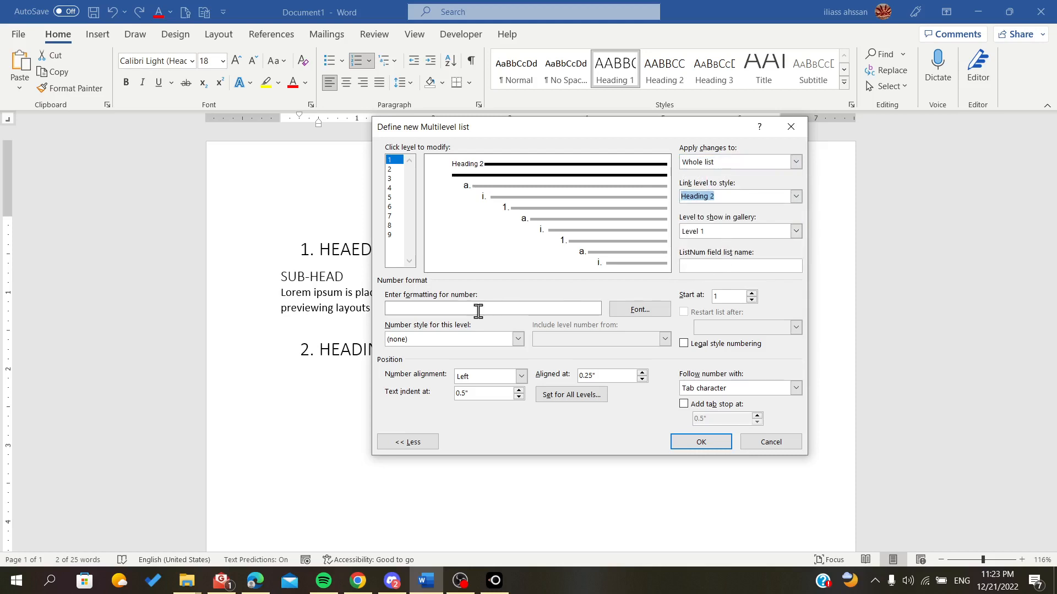
click(489, 334)
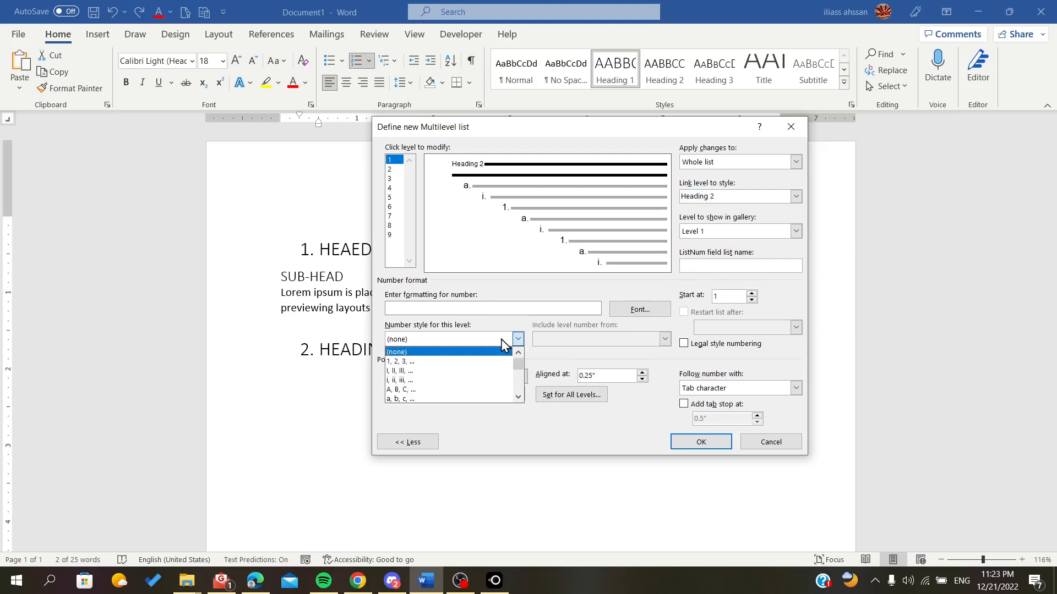
click(472, 372)
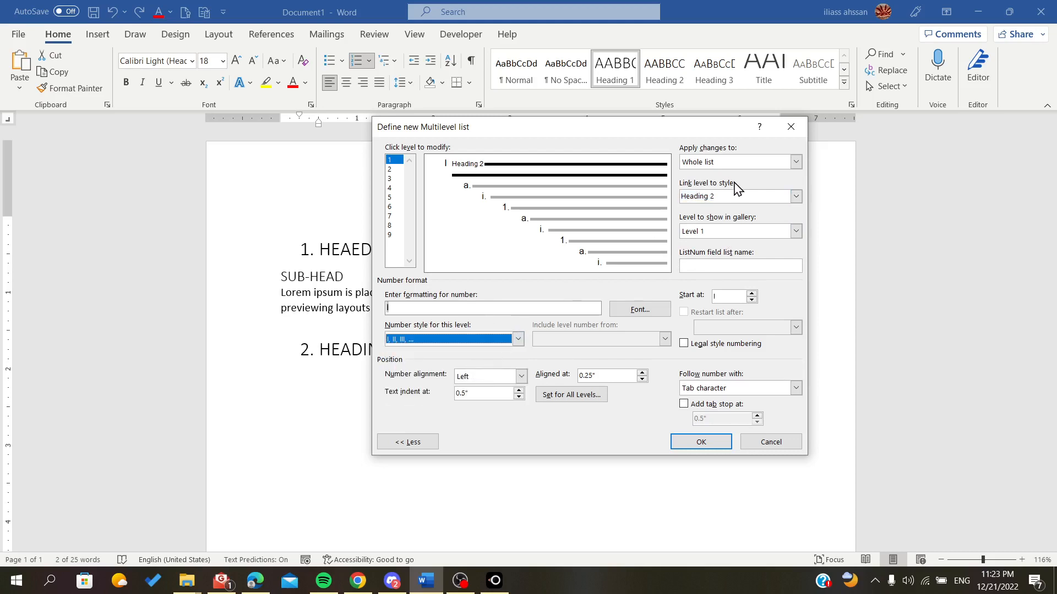
- Relink level 1 to Heading 1 and try Level 2 in the gallery before returning to Level 1
click(743, 196)
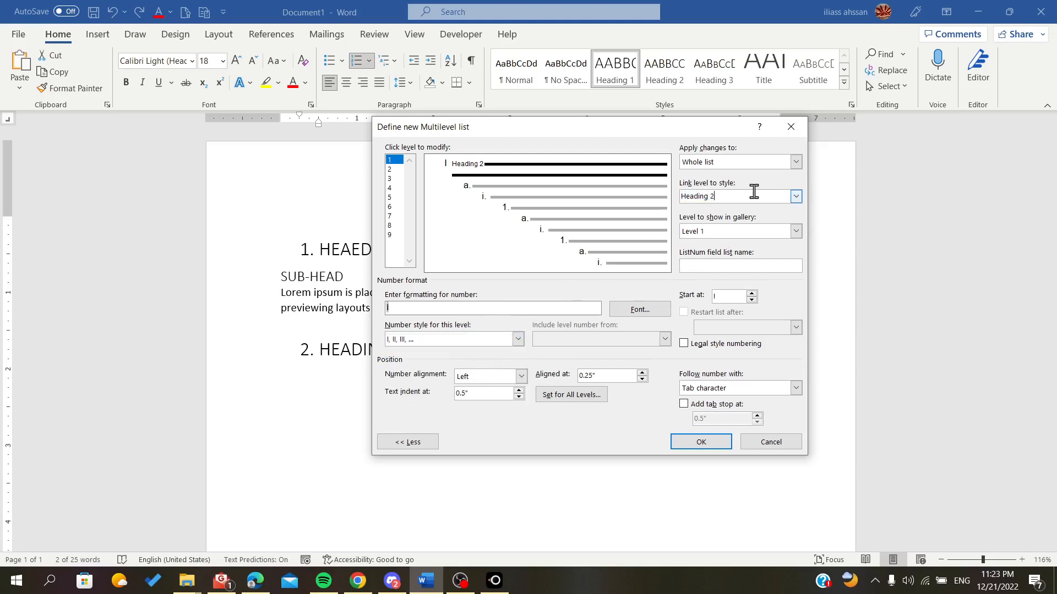
click(796, 196)
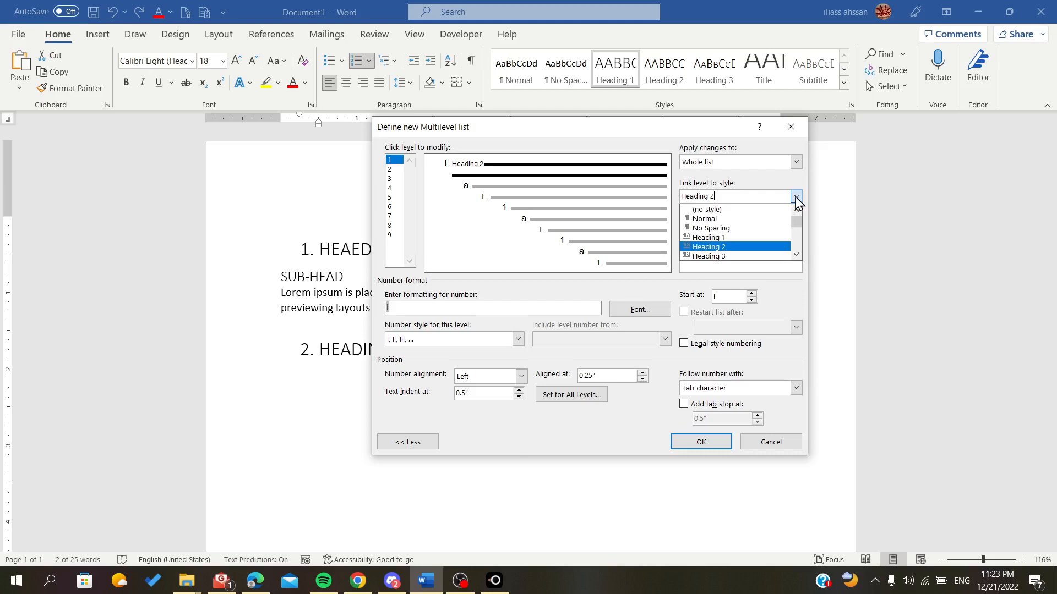
click(741, 238)
click(796, 232)
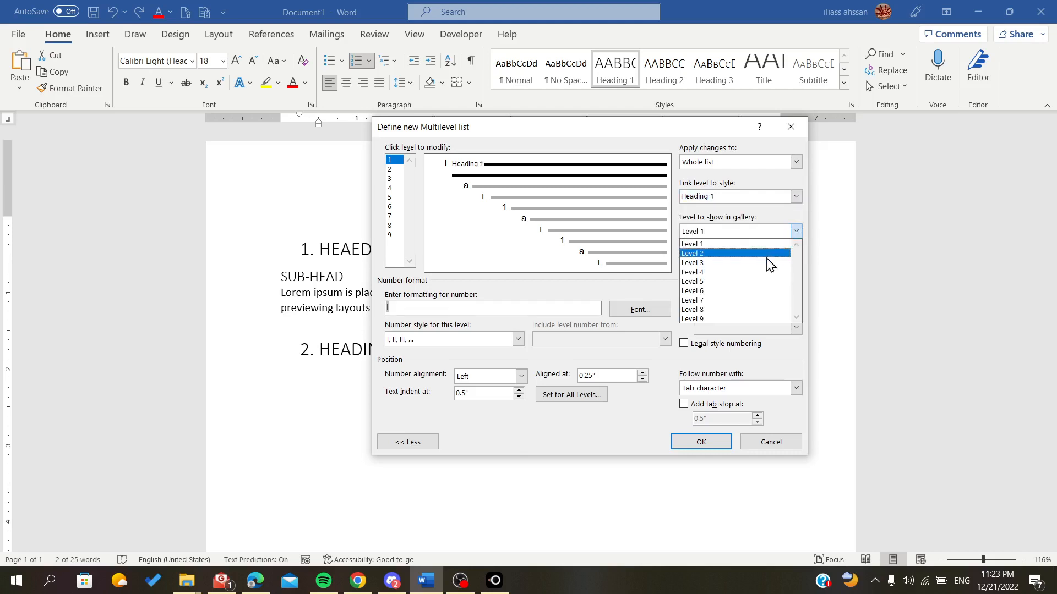
click(770, 262)
click(796, 231)
click(768, 244)
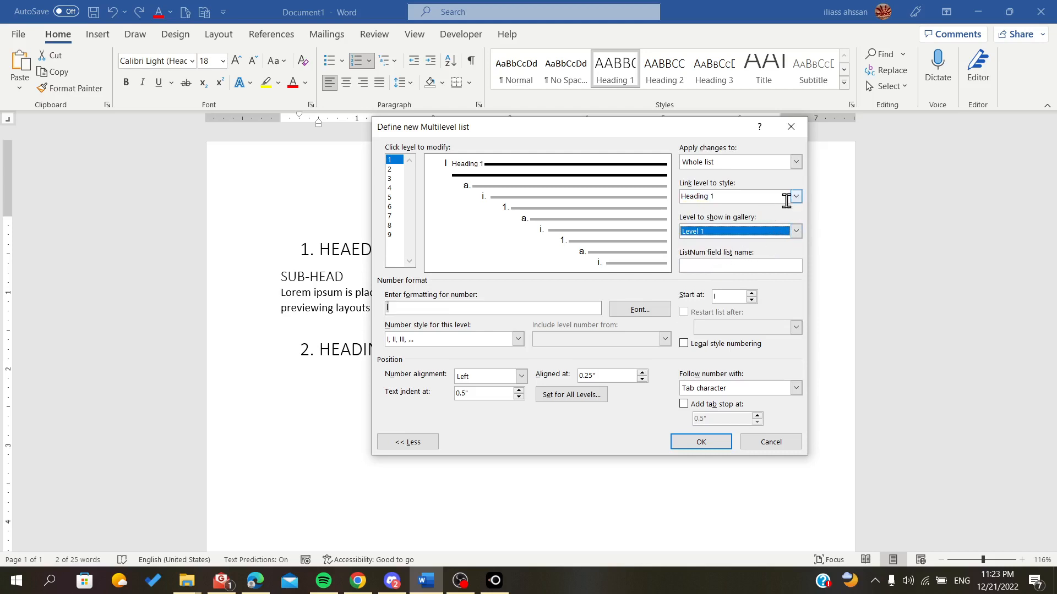
- Set level 1's number style to none and apply the new multilevel list to the headings
click(517, 339)
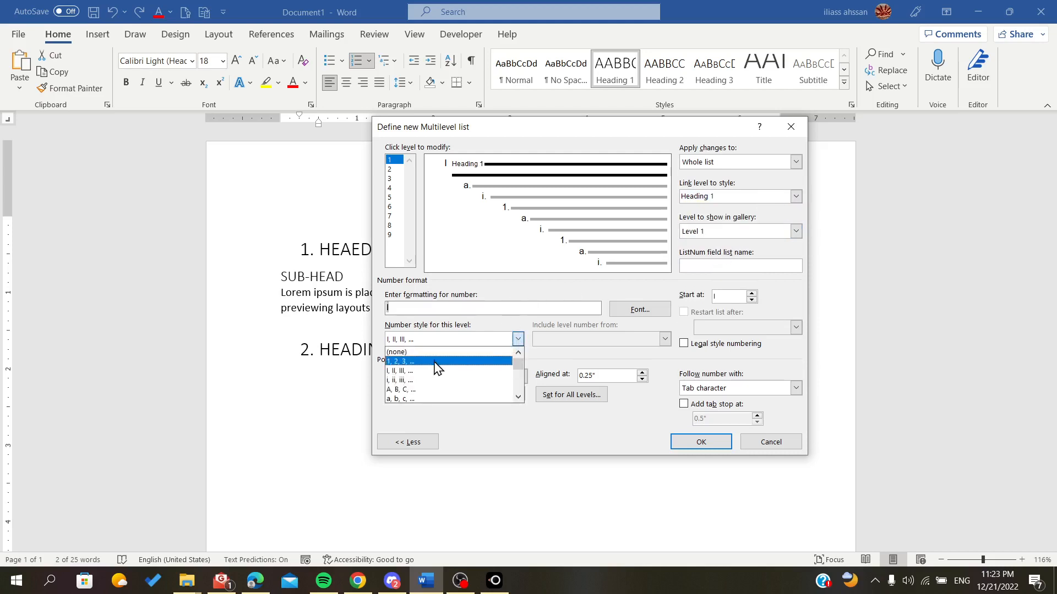
click(498, 361)
click(517, 339)
click(465, 352)
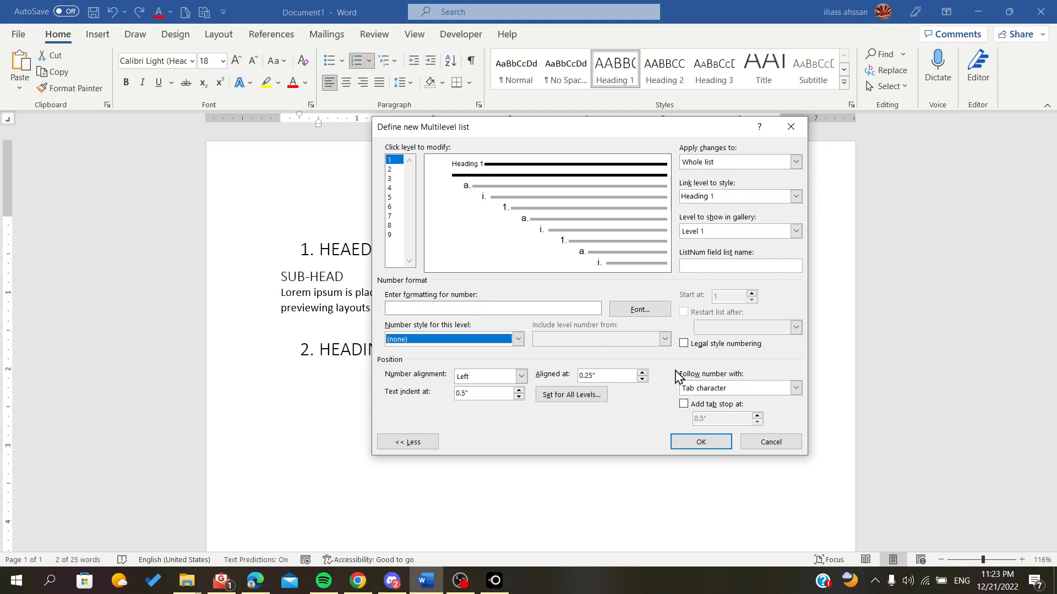
click(701, 442)
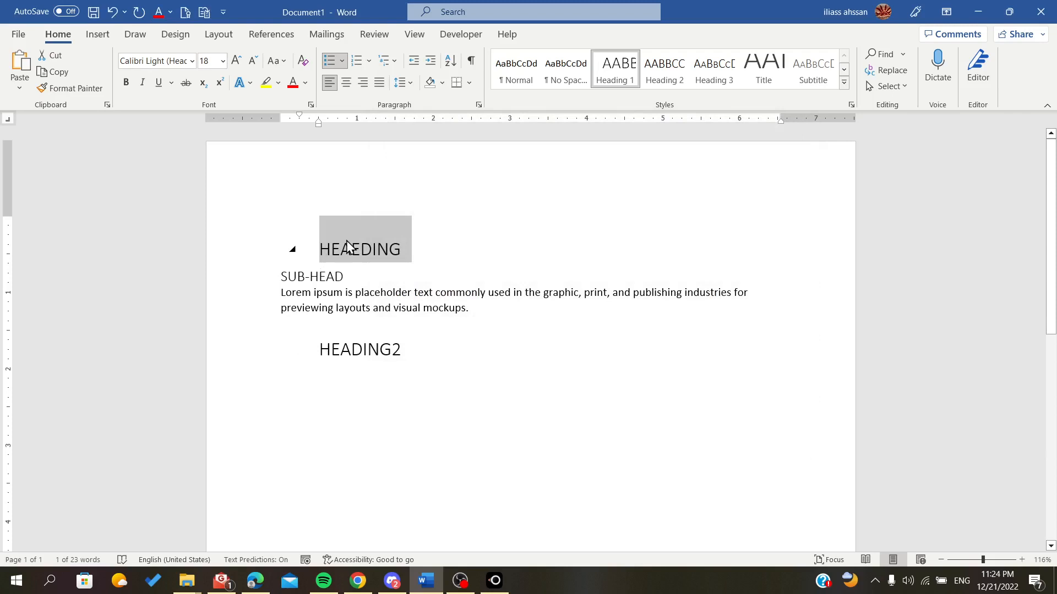
click(469, 205)
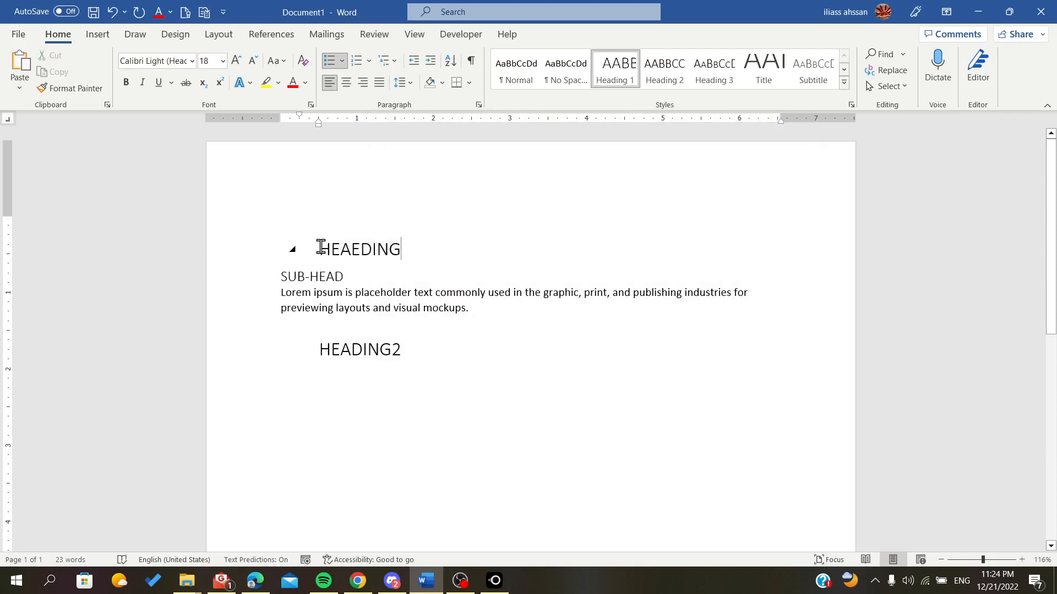